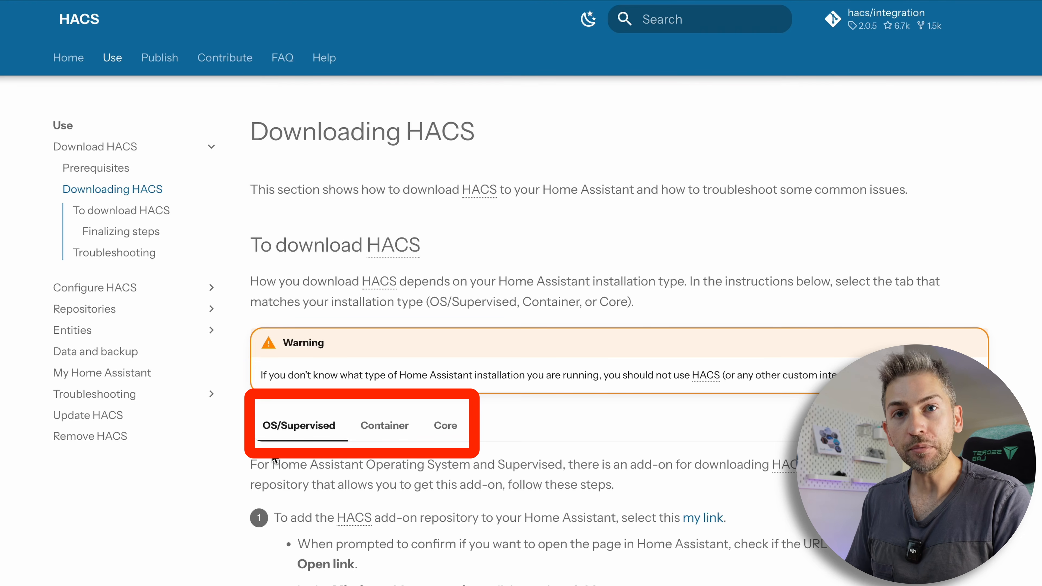
# Compare the HACS download instructions under the Container and Core installation tabs, ending on Container.
pyautogui.scroll(-6, 327, 387)
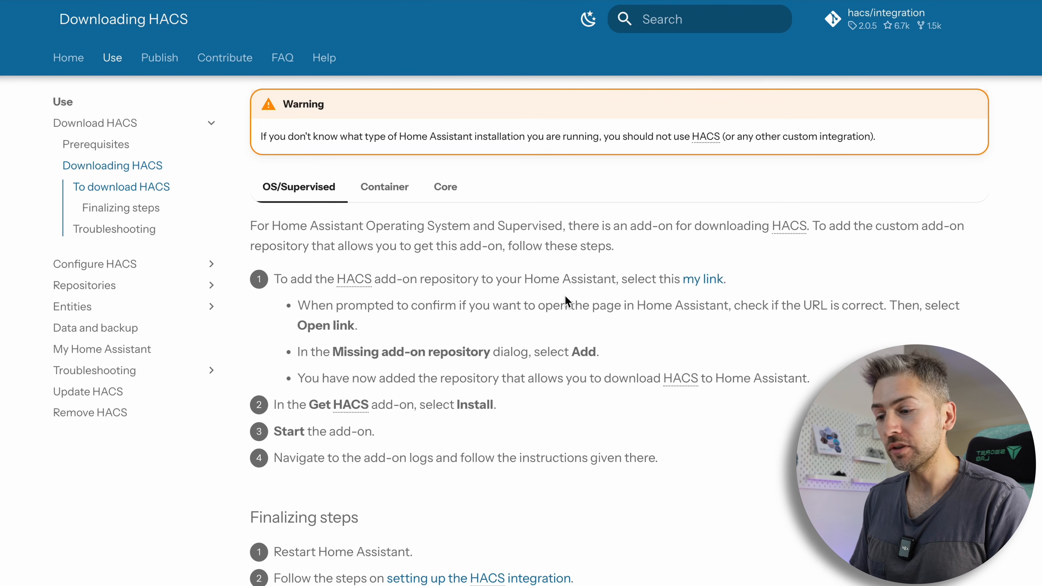
pyautogui.click(384, 188)
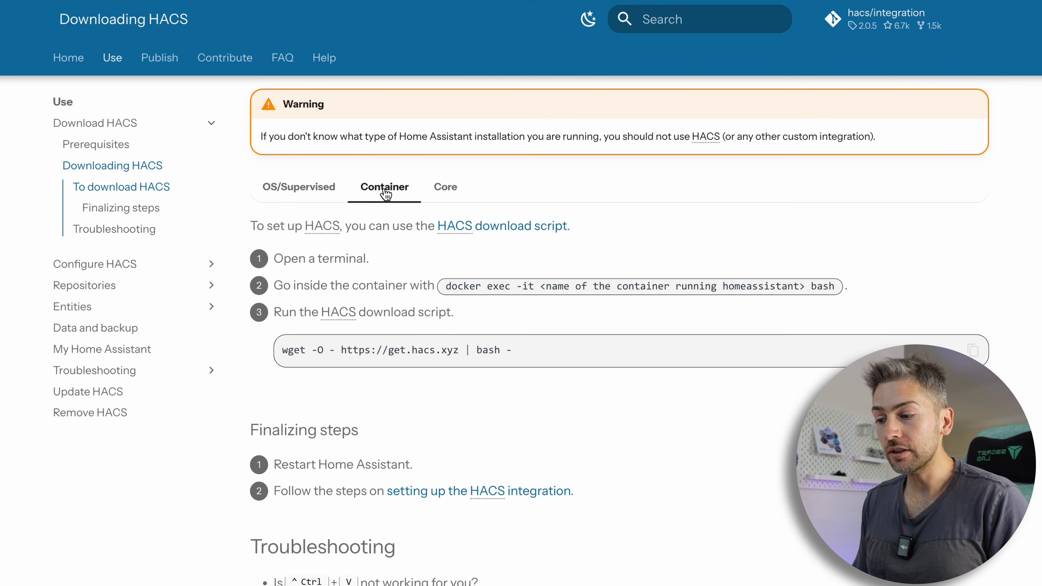
pyautogui.tripleClick(389, 349)
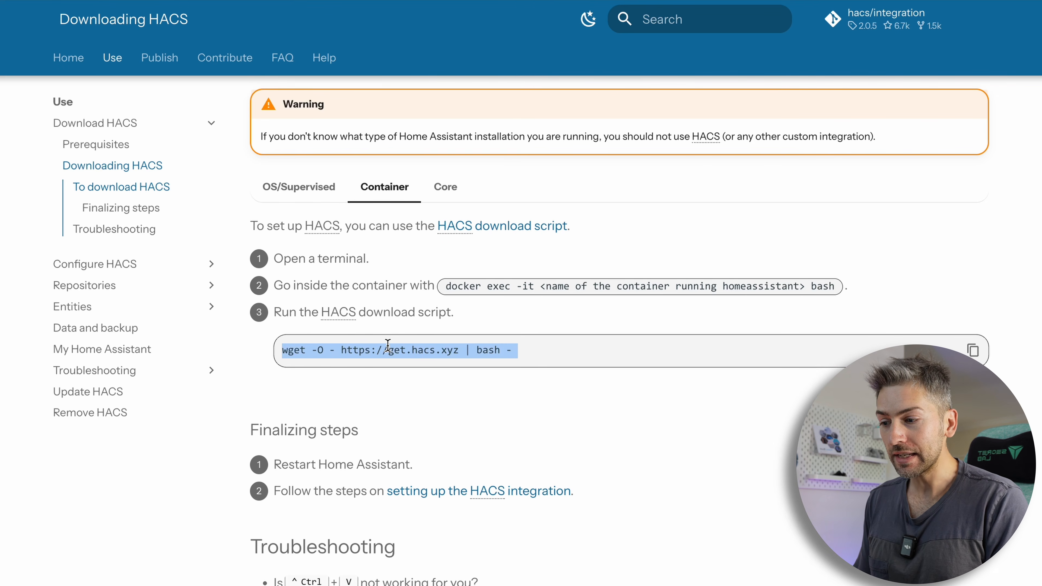
pyautogui.click(447, 195)
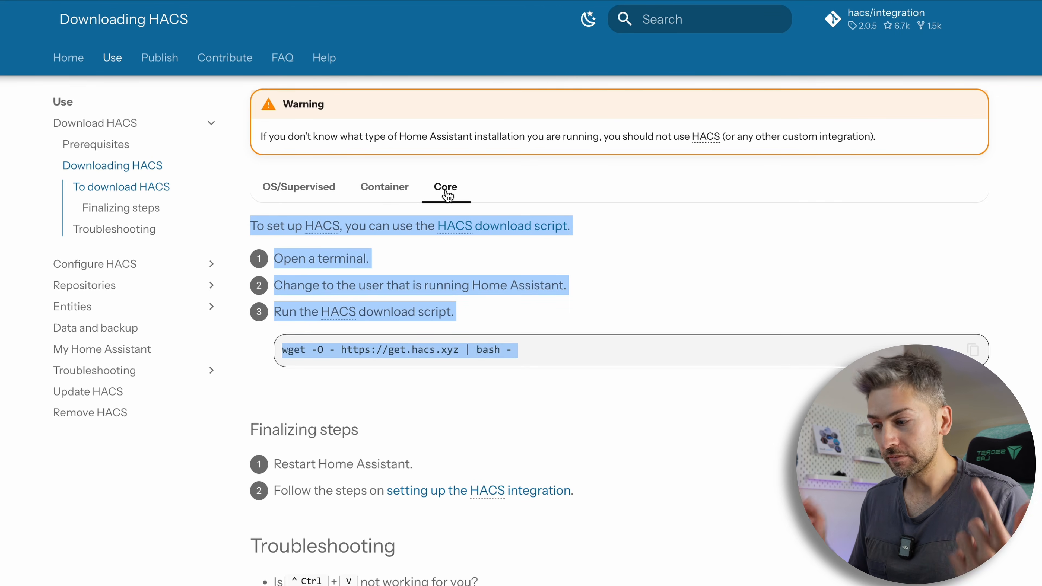
pyautogui.click(559, 285)
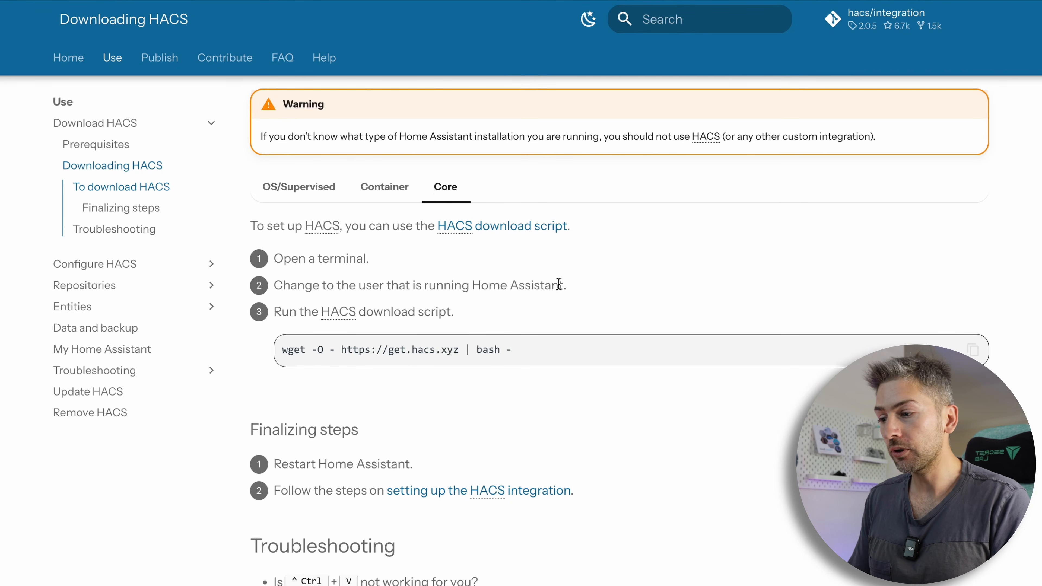
pyautogui.click(403, 188)
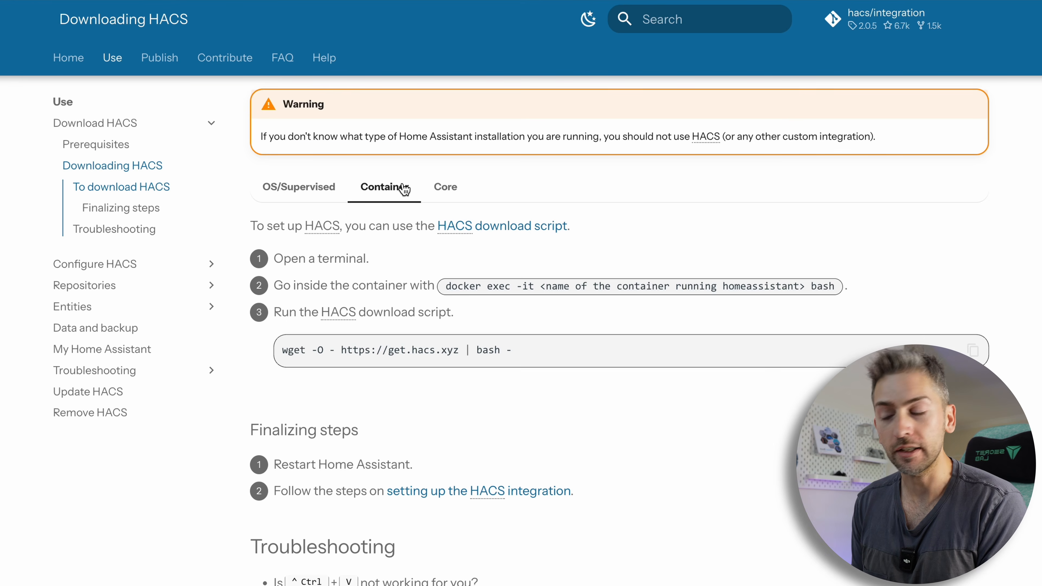
# List the running Docker containers in a terminal with docker ps.
pyautogui.moveTo(678, 168); pyautogui.dragTo(689, 210)
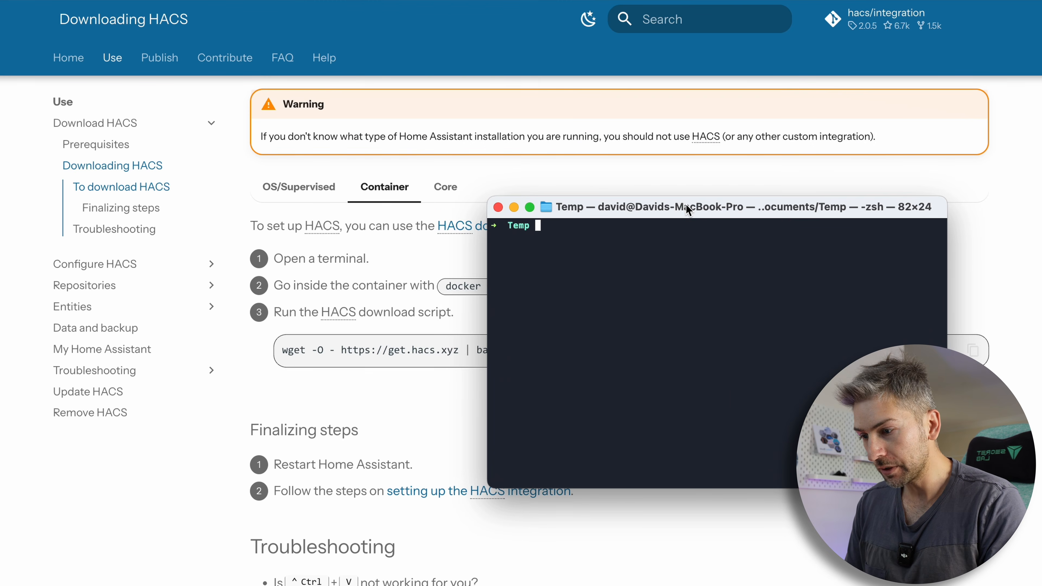
pyautogui.write('docker ps')
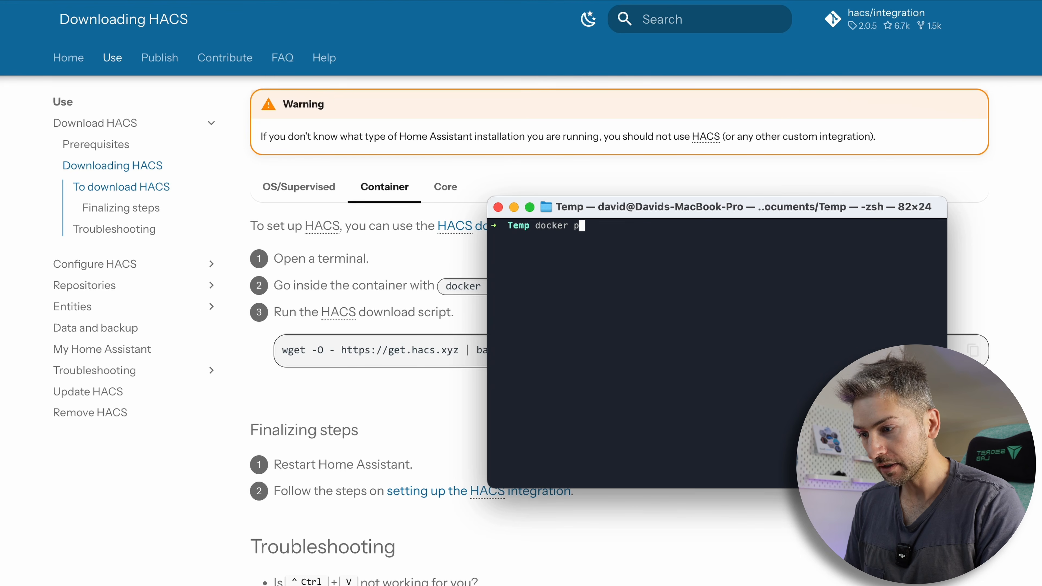
pyautogui.press('Return')
# Open a bash shell inside the homeassistant container with docker exec -it homeassistant bash.
pyautogui.click(442, 290)
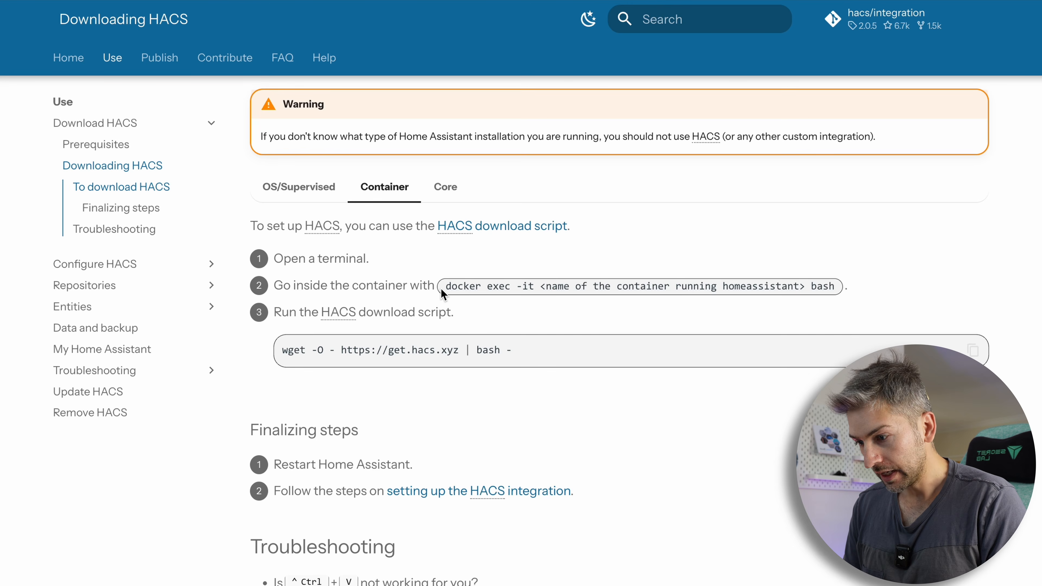
pyautogui.moveTo(446, 287); pyautogui.dragTo(537, 286)
pyautogui.press('super+c')
pyautogui.press('super+Tab')
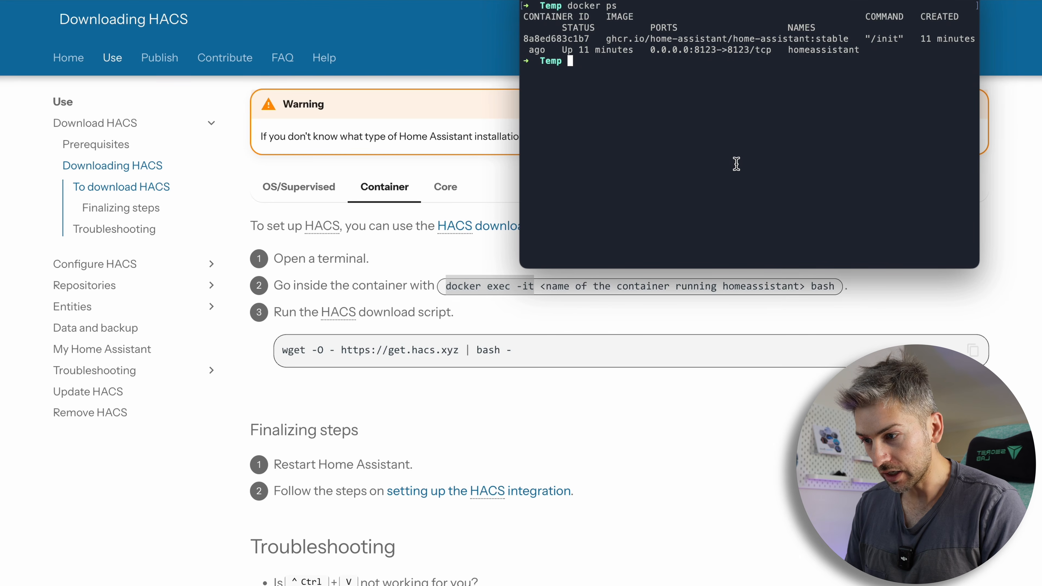
pyautogui.press('super+v')
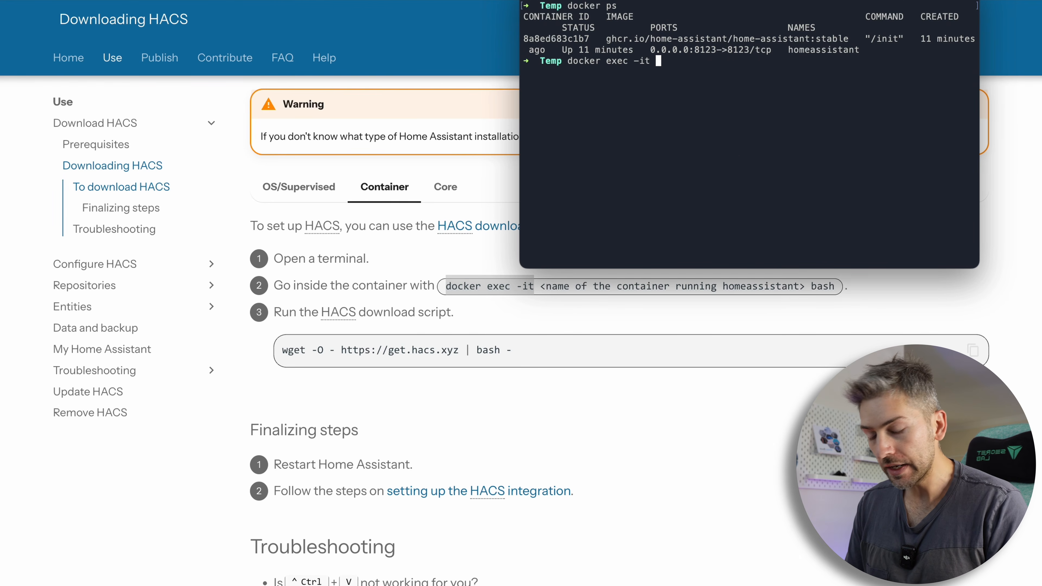
pyautogui.write('homeas')
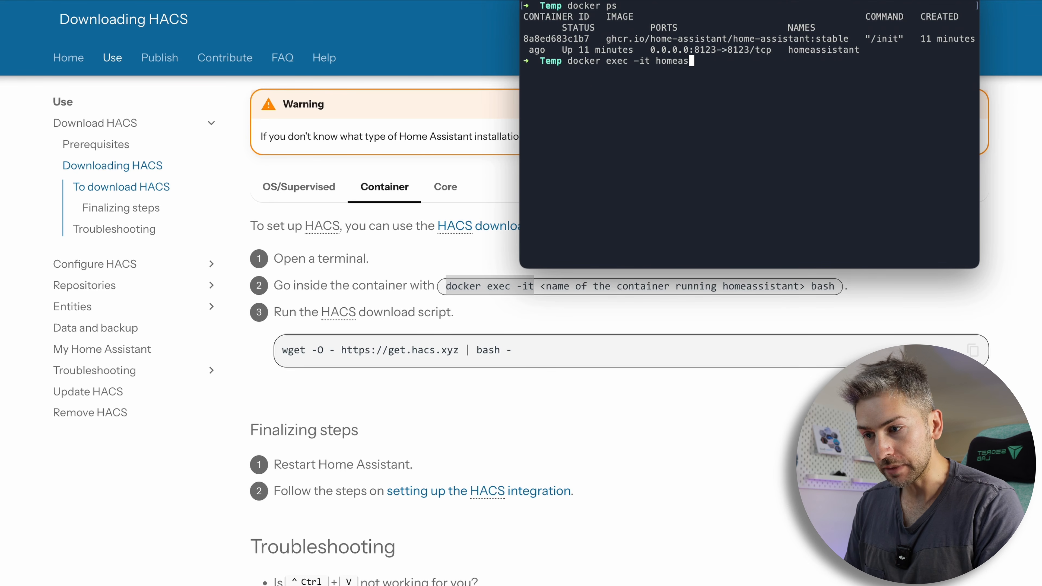
pyautogui.write('sistant')
pyautogui.press('Return')
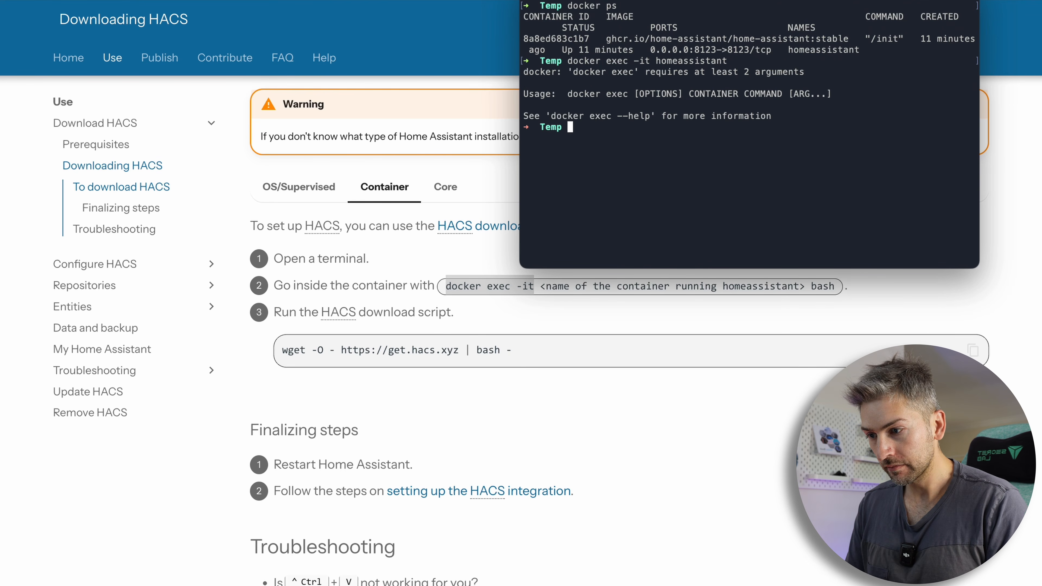
pyautogui.press('Up')
pyautogui.write('bash')
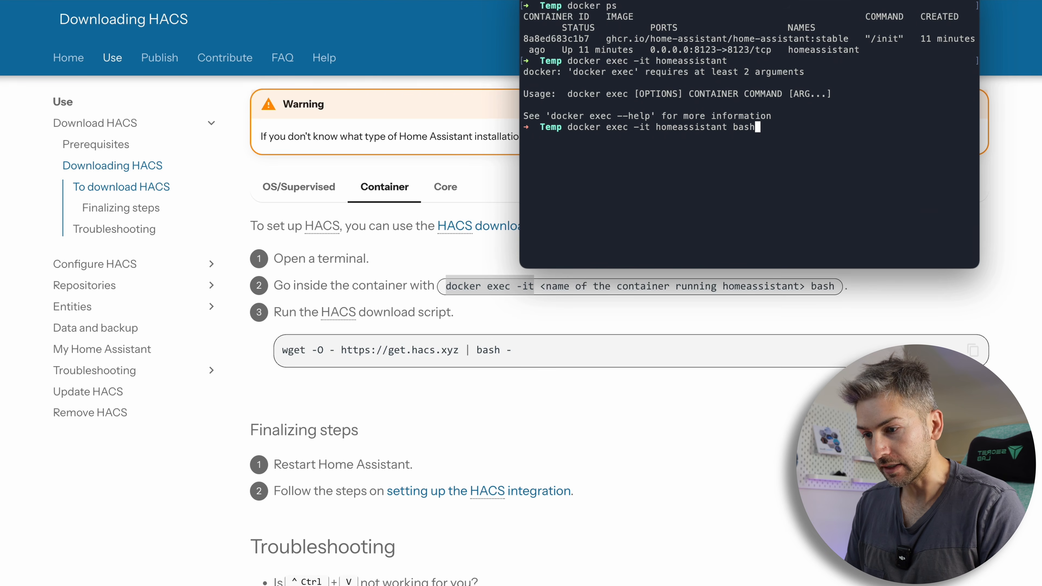
pyautogui.press('Return')
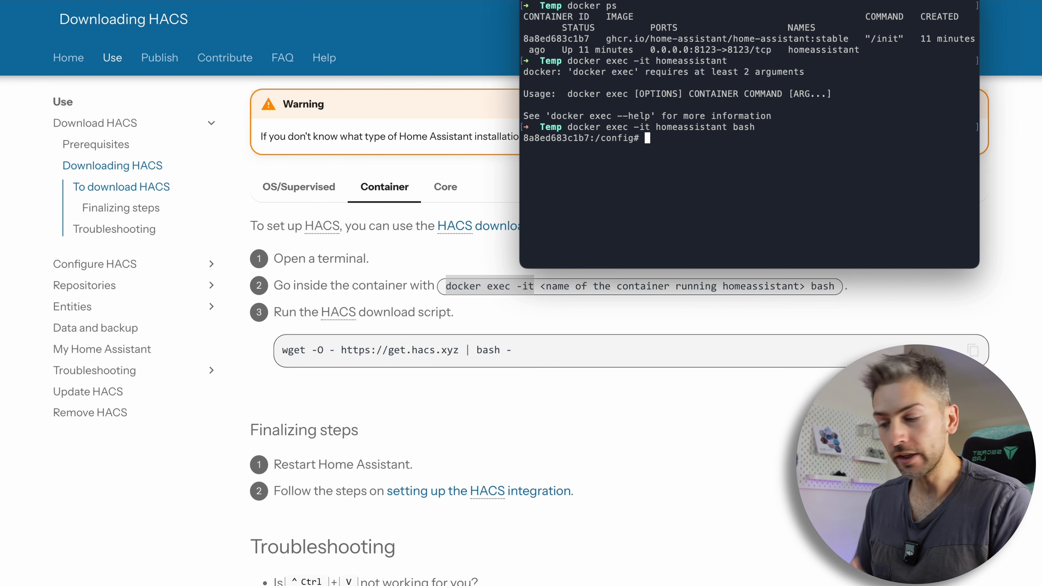
pyautogui.press('super+Tab')
pyautogui.click(972, 351)
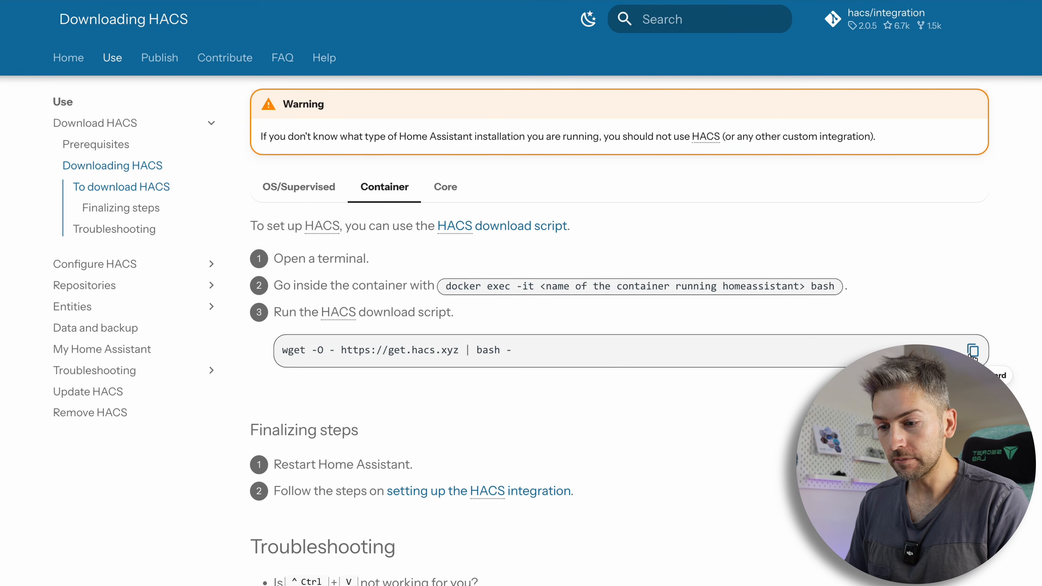
pyautogui.press('super+Tab')
pyautogui.press('super+v')
pyautogui.press('Return')
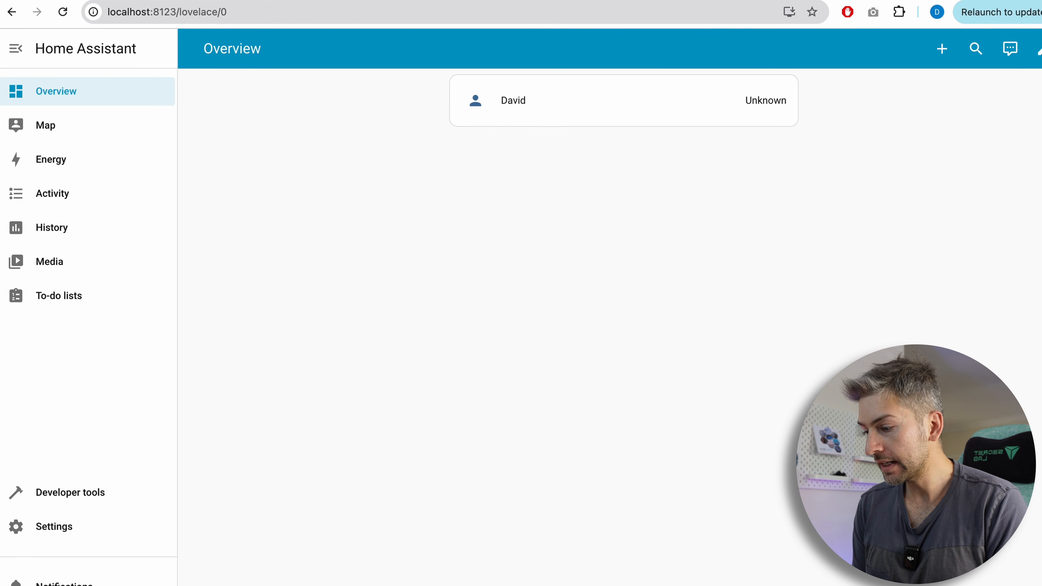
# Restart Home Assistant from the developer tools and confirm the restart.
pyautogui.click(65, 527)
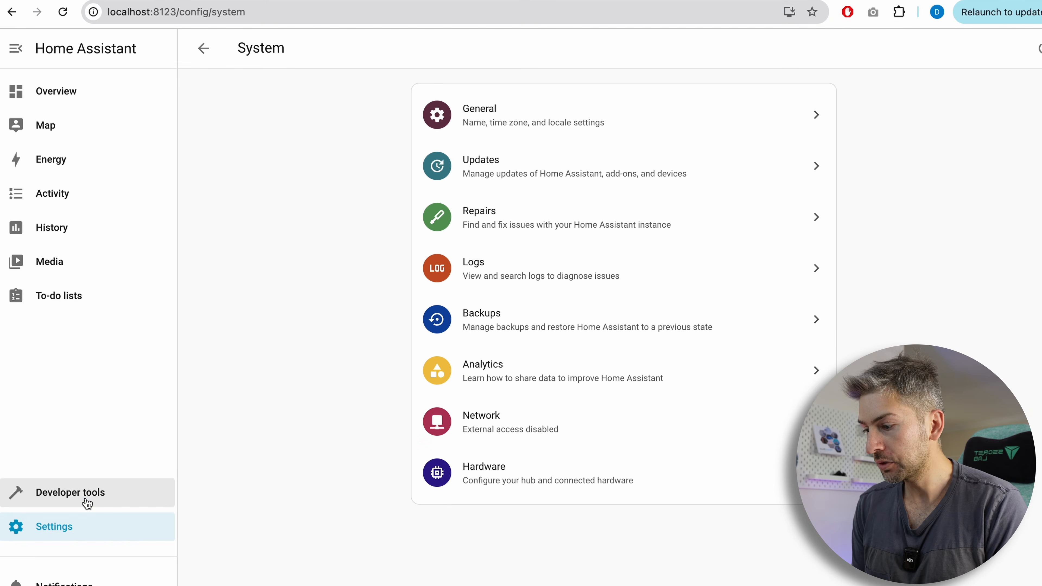
pyautogui.click(88, 503)
pyautogui.click(360, 251)
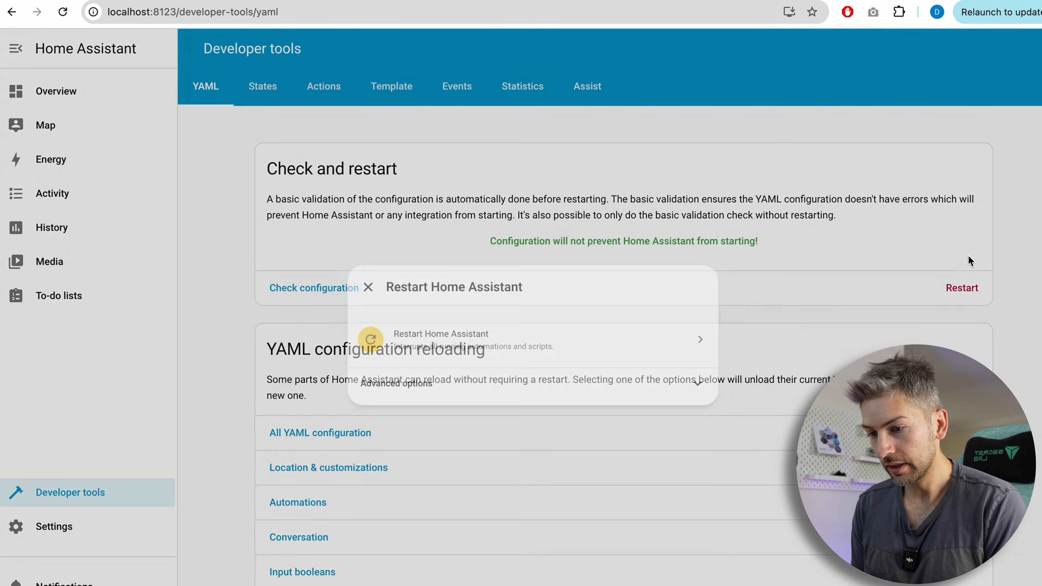
pyautogui.click(525, 335)
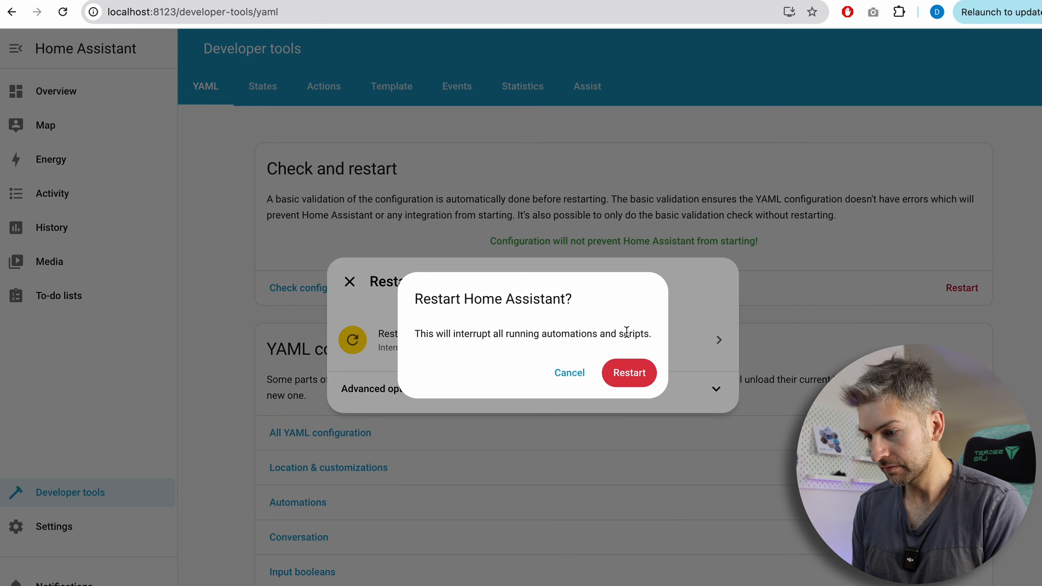
pyautogui.click(636, 374)
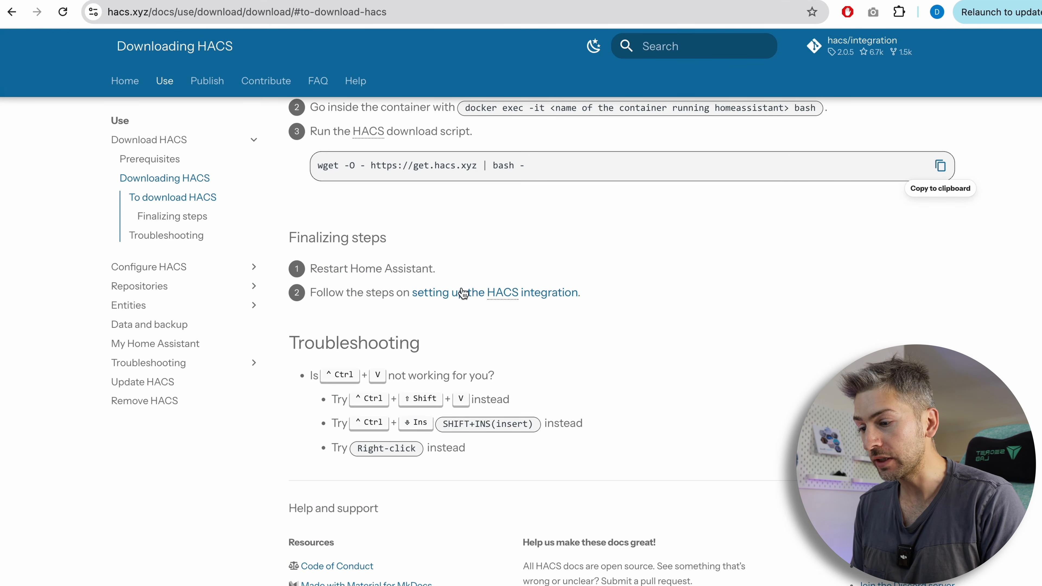
# Open the guide for setting up the HACS integration and read through its steps.
pyautogui.click(460, 293)
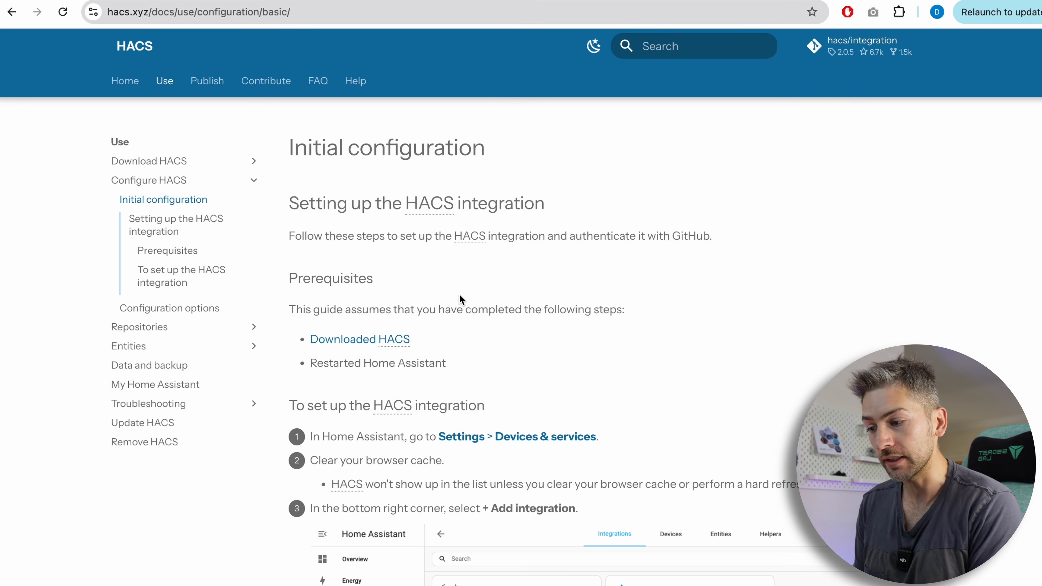
pyautogui.scroll(-5, 425, 486)
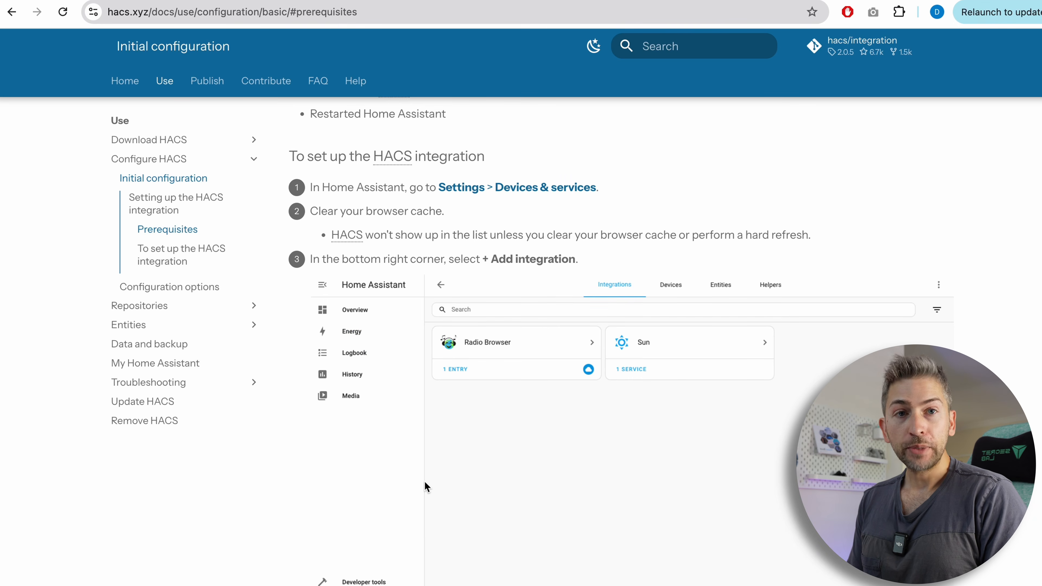
pyautogui.scroll(-1, 425, 487)
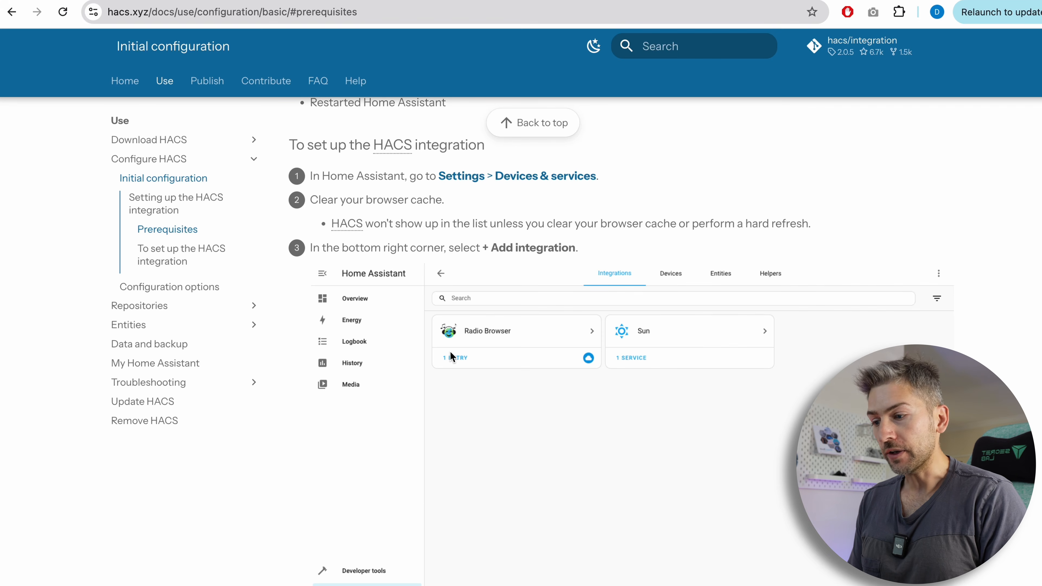
# Add a new integration under Devices & services, searching for and choosing HACS.
pyautogui.click(254, 1)
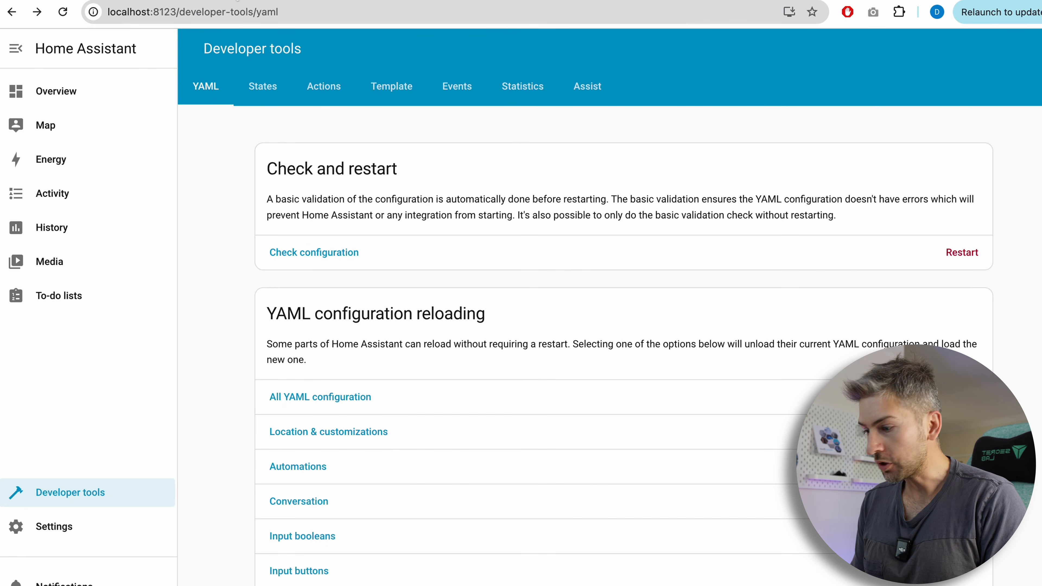
pyautogui.click(53, 533)
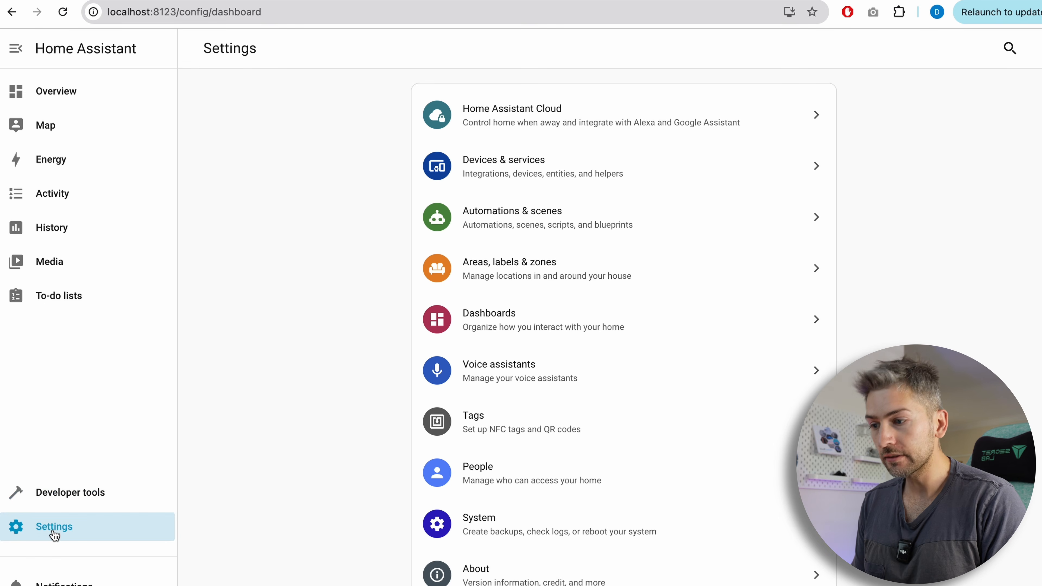
pyautogui.click(509, 178)
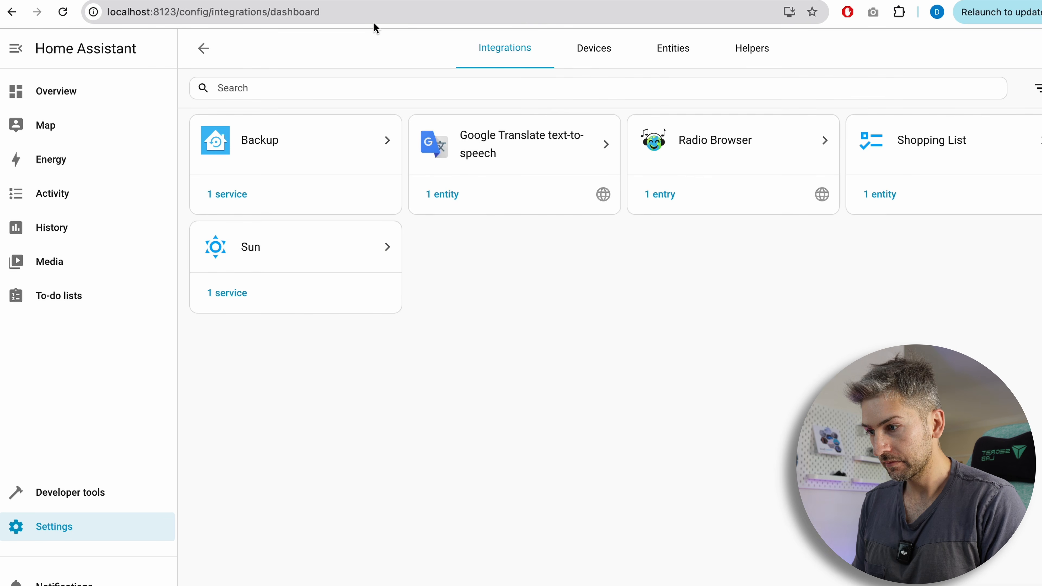
pyautogui.click(1002, 581)
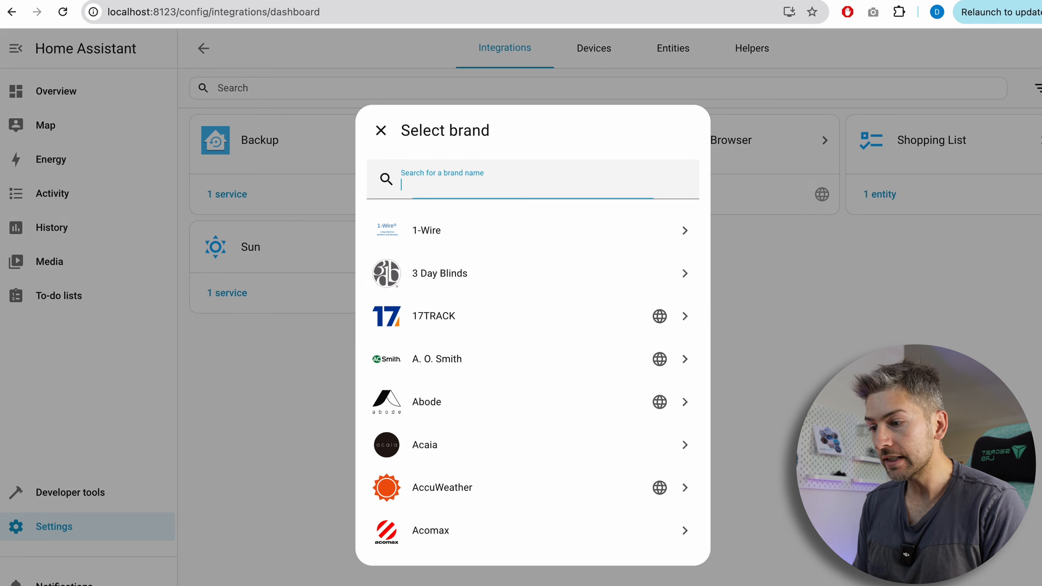
pyautogui.write('hacs')
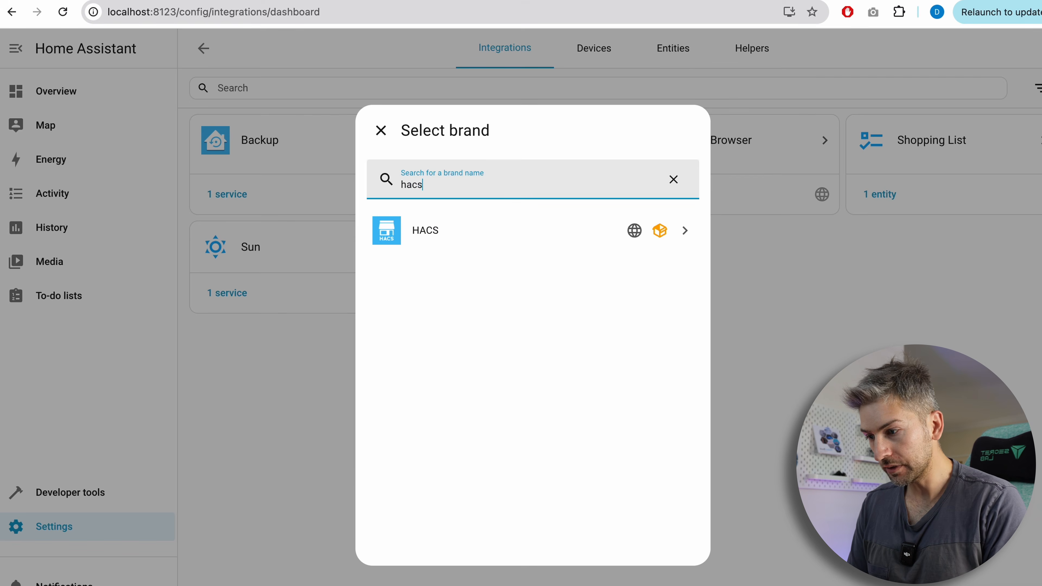
pyautogui.click(462, 237)
# Acknowledge all four HACS conditions, submit, and open the GitHub device activation page.
pyautogui.click(404, 266)
pyautogui.click(414, 328)
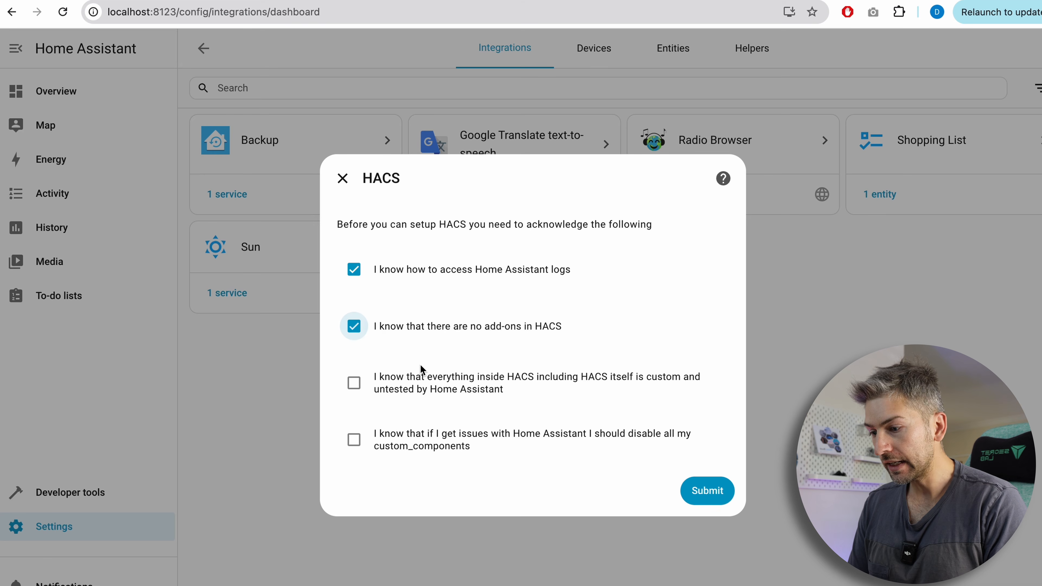
pyautogui.click(425, 387)
pyautogui.click(419, 443)
pyautogui.click(705, 491)
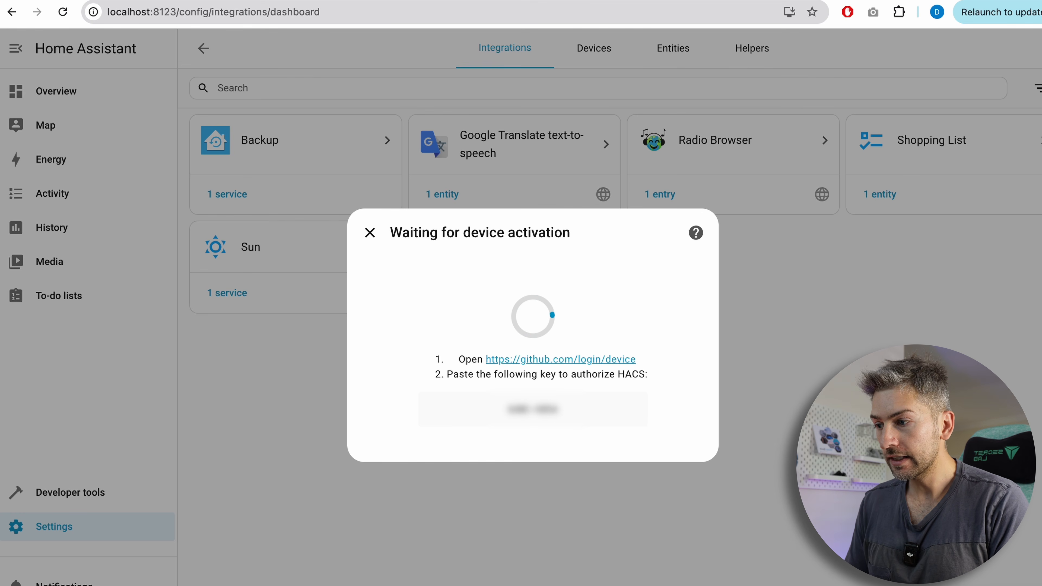
pyautogui.click(586, 361)
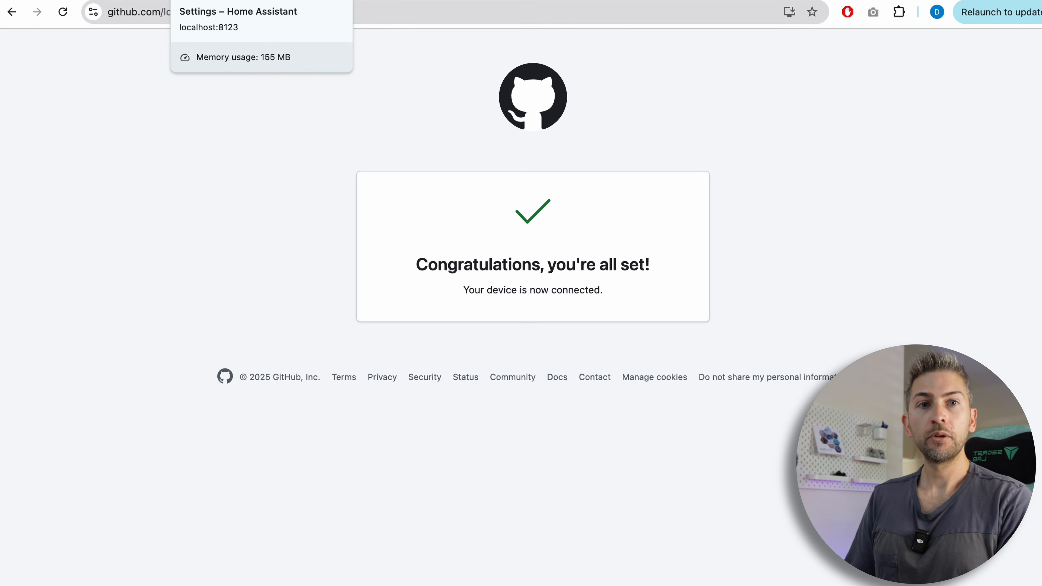
# Finish the HACS device setup without an area and open the HACS community store.
pyautogui.click(246, 1)
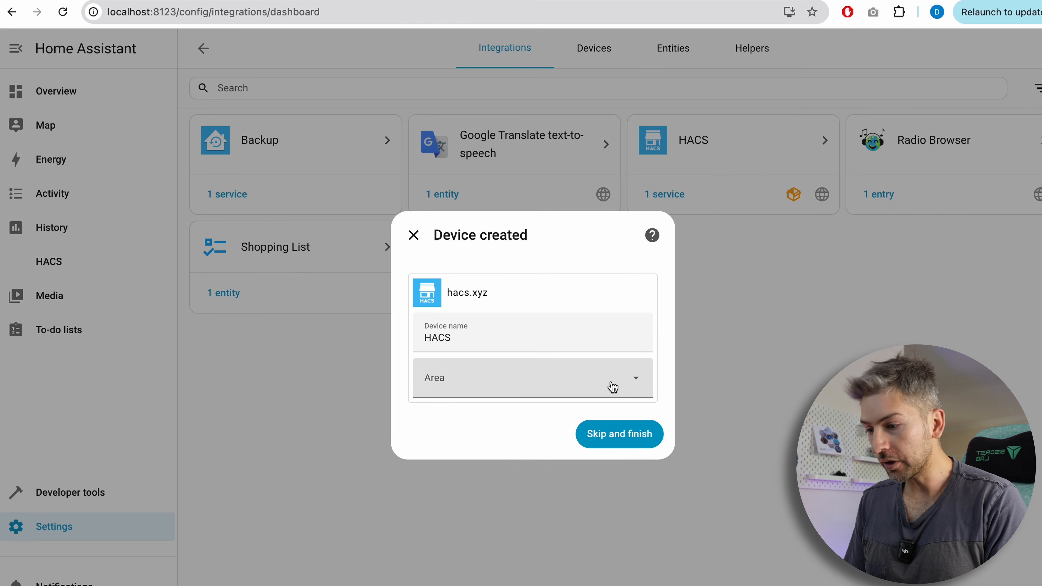
pyautogui.click(617, 440)
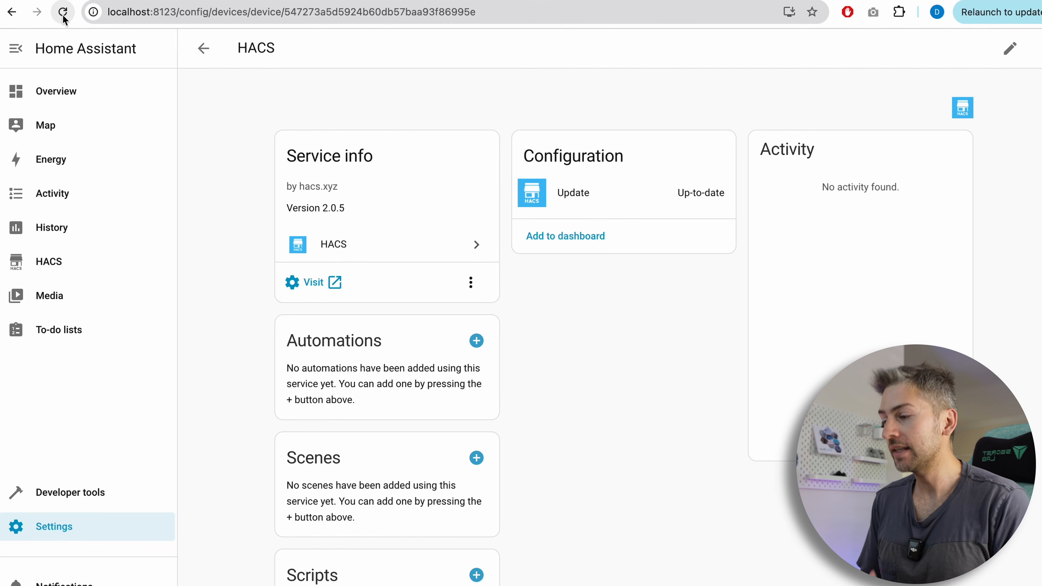
pyautogui.click(54, 267)
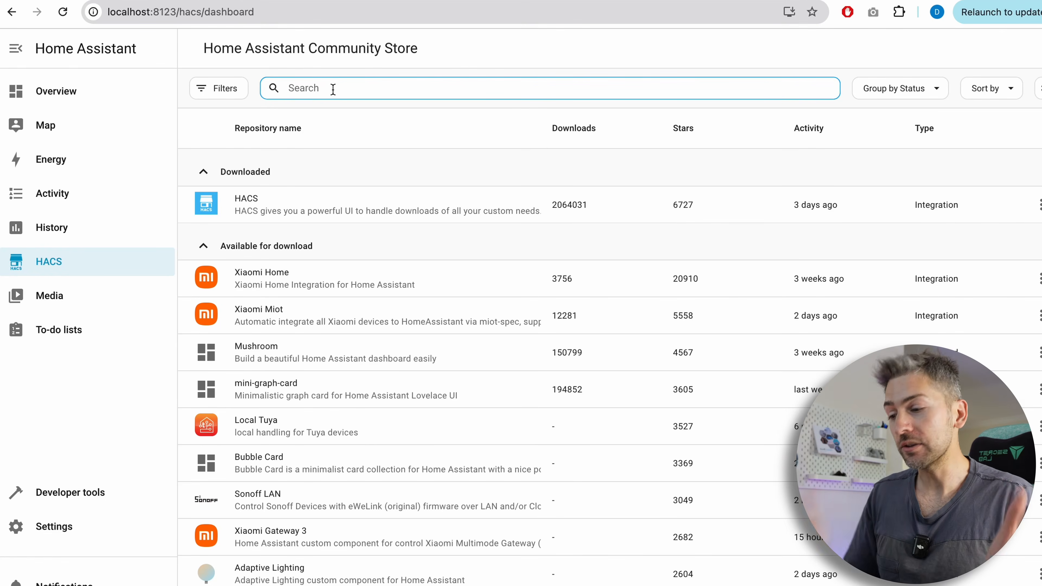
# Search the community store for "soft" and download the Lovelace Soft Theme.
pyautogui.write('soft')
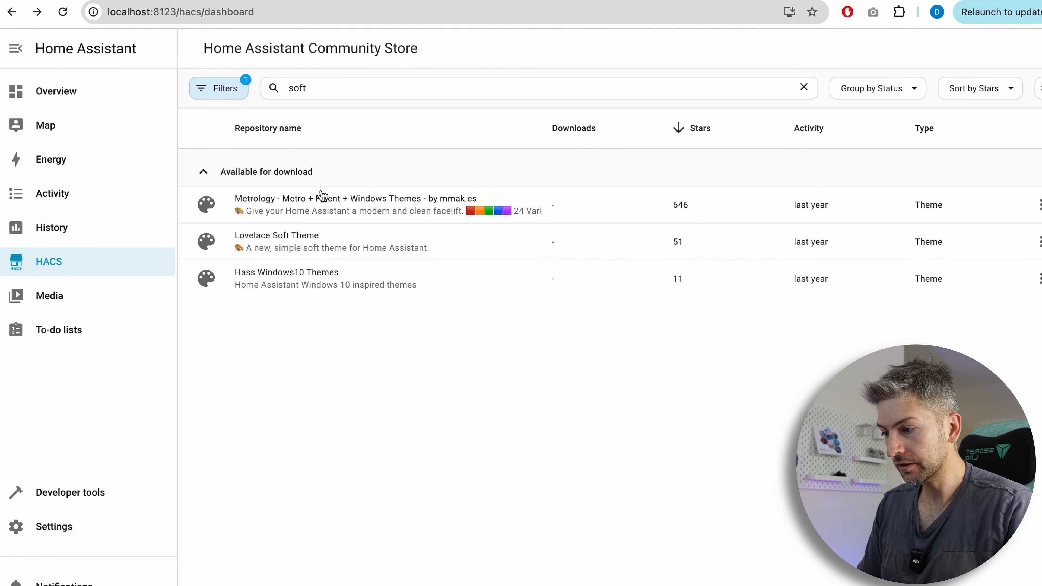
pyautogui.click(341, 241)
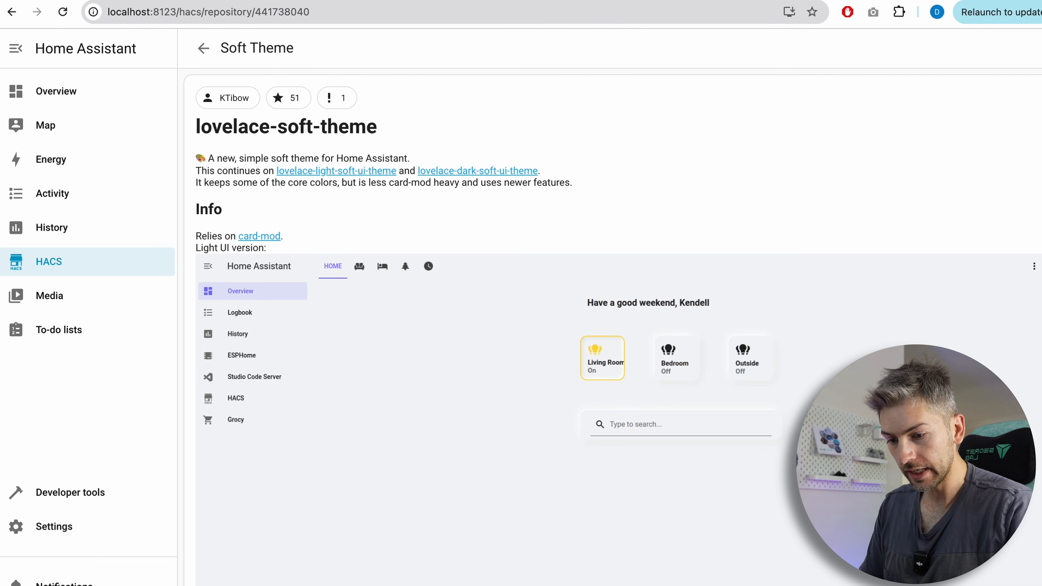
pyautogui.click(993, 567)
pyautogui.click(773, 405)
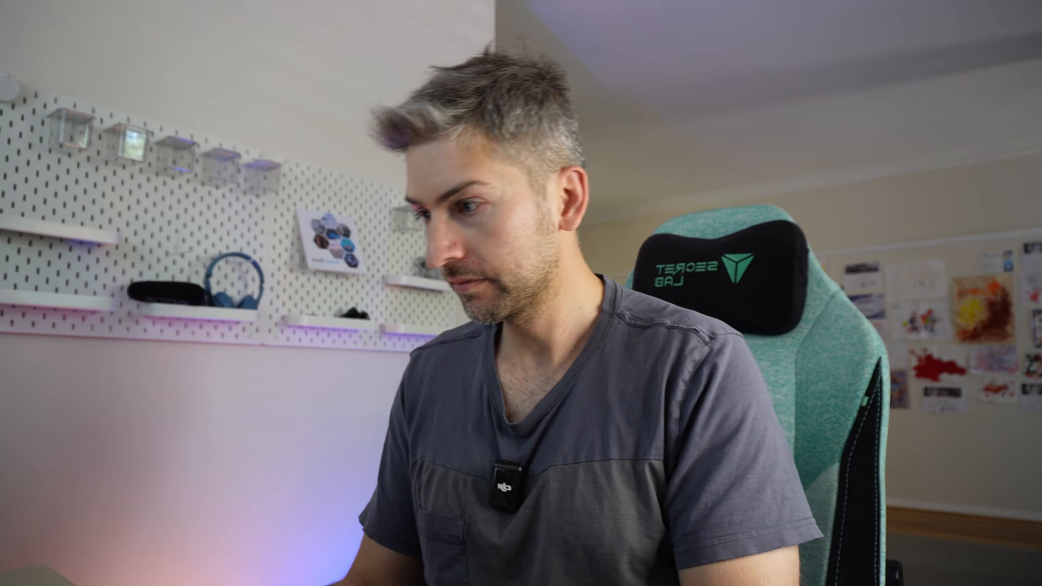
# Search the store for Mushroom, open its page and download the Mushroom cards.
pyautogui.hotkey('ctrl', 'a')
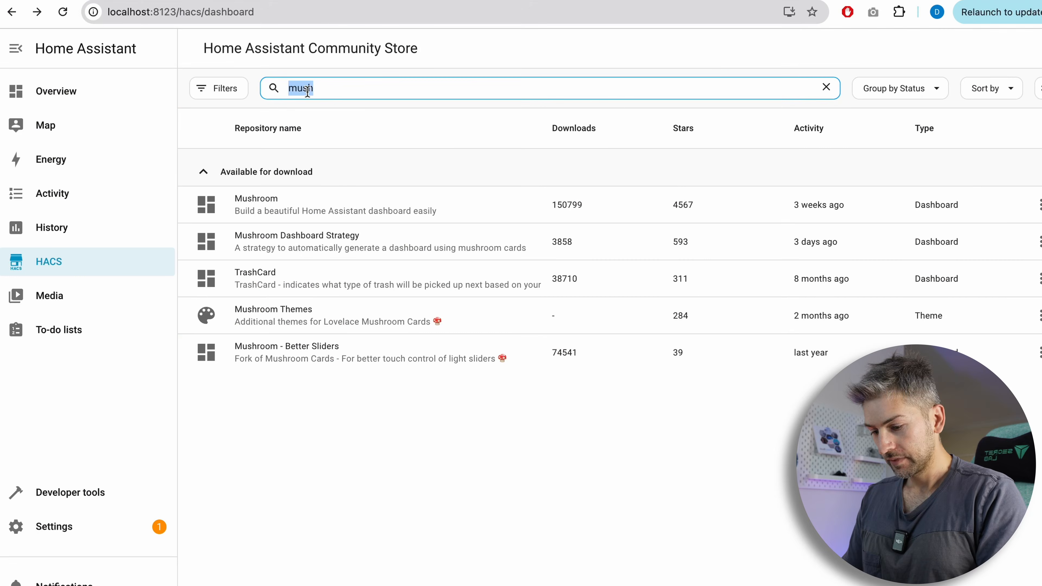
pyautogui.write('mush')
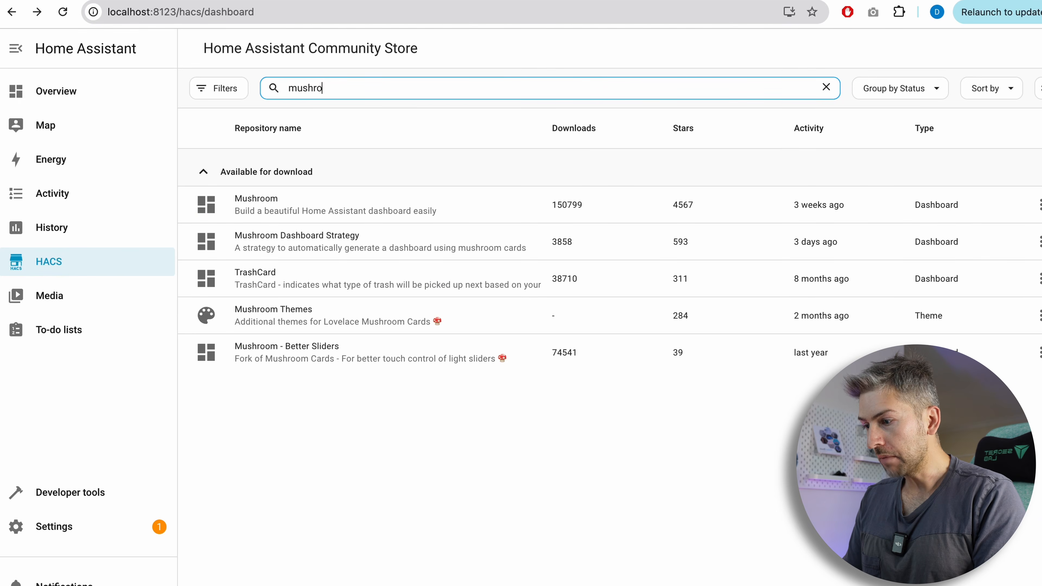
pyautogui.click(338, 203)
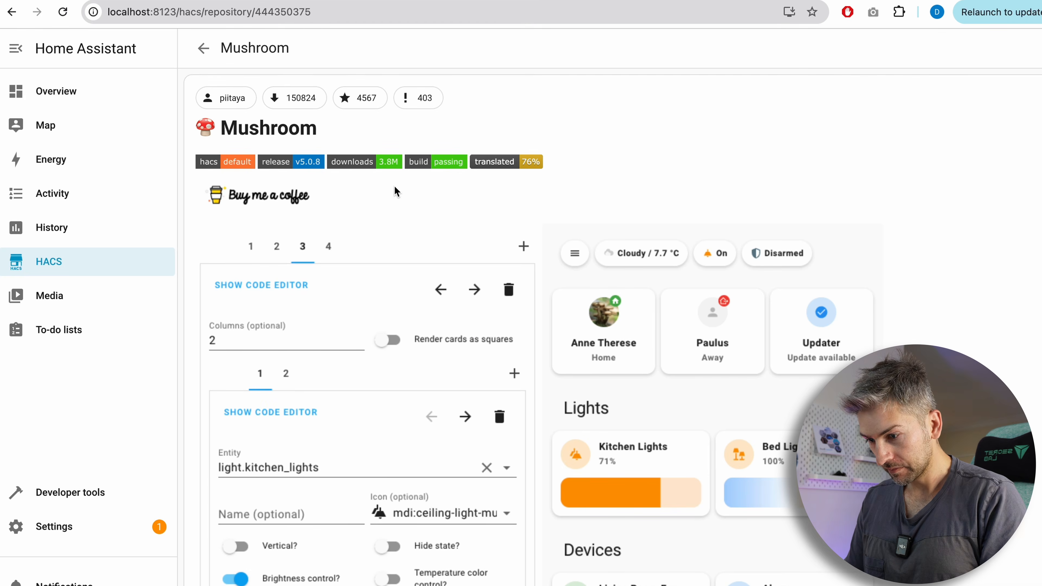
pyautogui.scroll(-7, 612, 328)
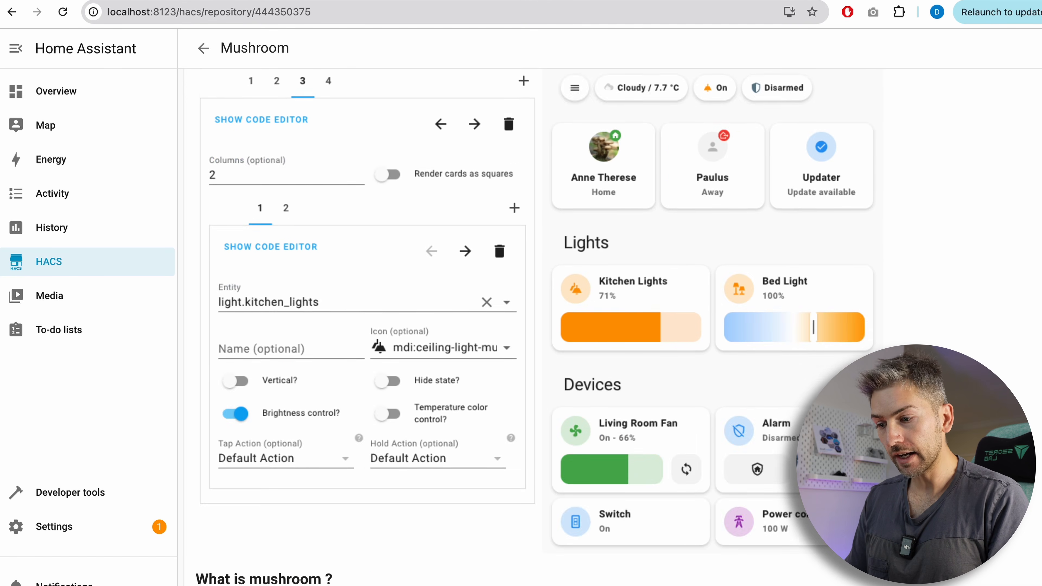
pyautogui.click(1006, 579)
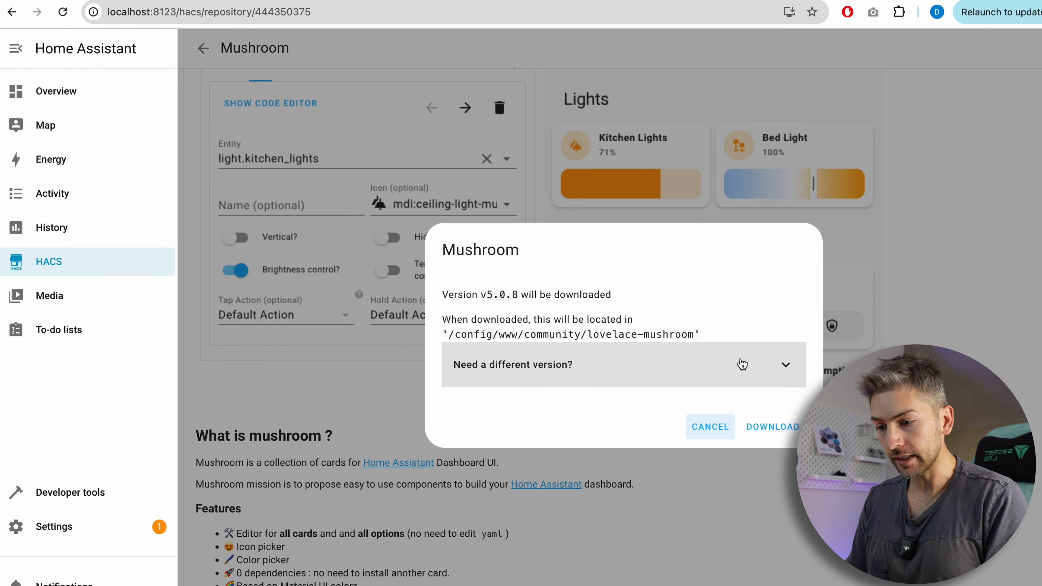
pyautogui.click(775, 428)
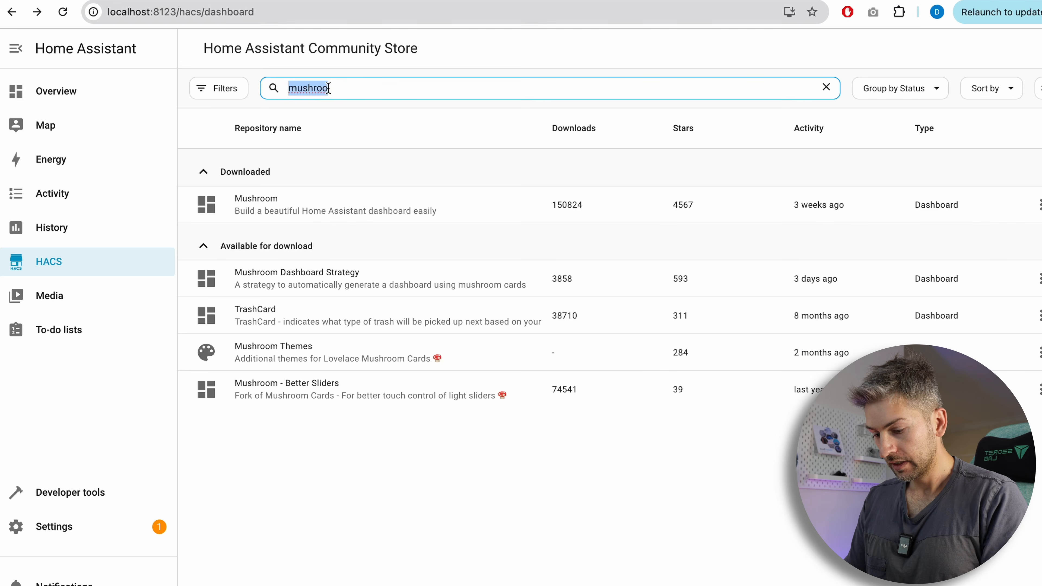
# Search for Bubble Card, download it and reload the browser.
pyautogui.write('bubble')
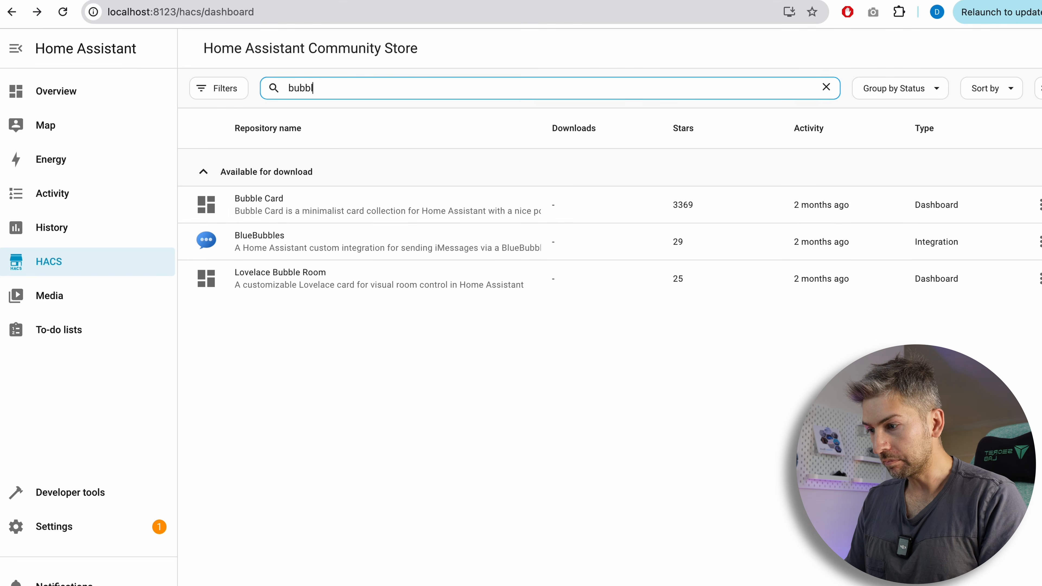
pyautogui.click(320, 207)
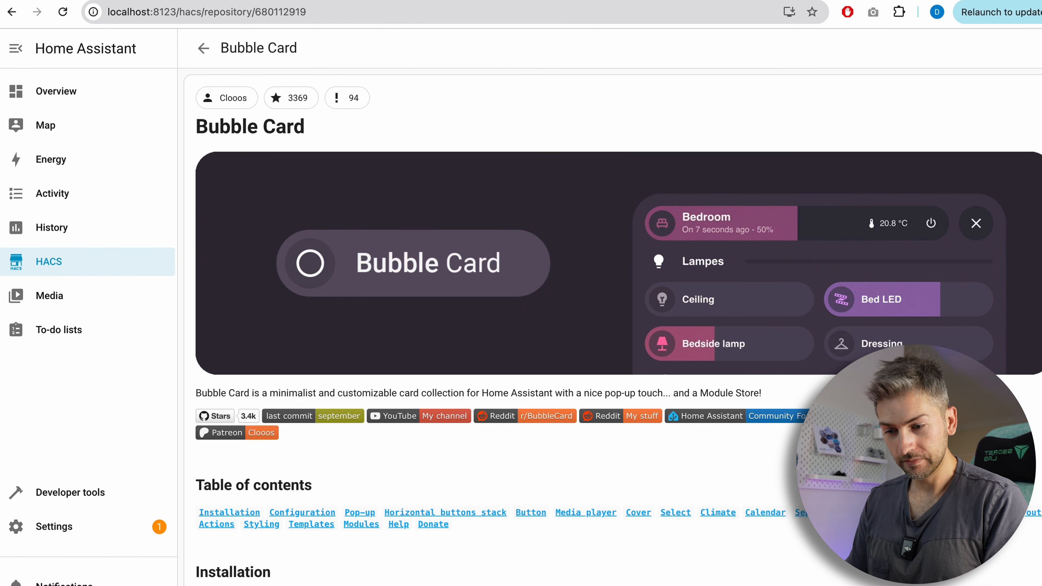
pyautogui.click(1013, 583)
pyautogui.click(794, 430)
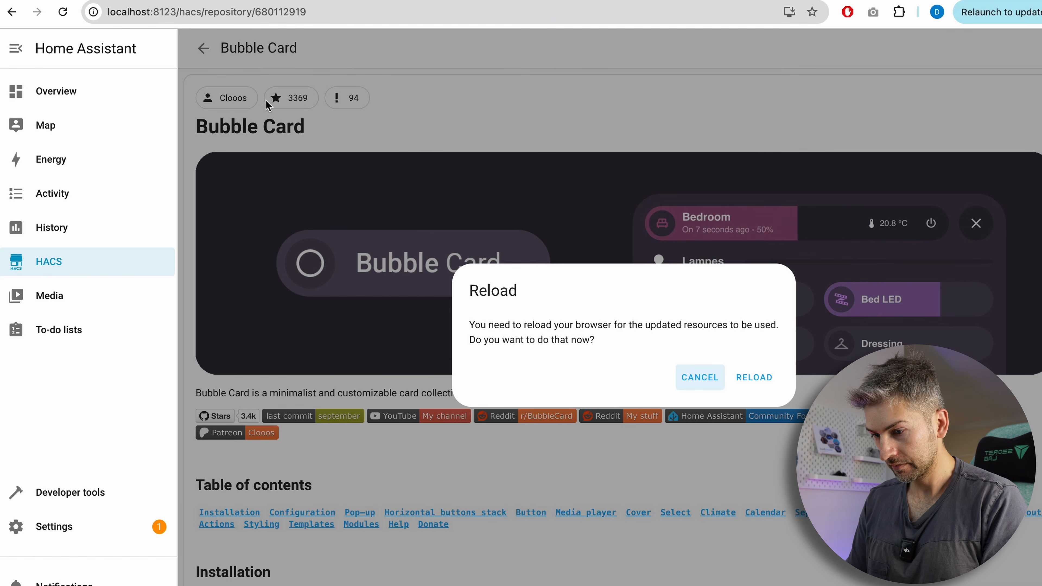
pyautogui.click(755, 377)
# Search the store for mini-graph-card, download it and reload the browser.
pyautogui.click(203, 48)
pyautogui.doubleClick(335, 86)
pyautogui.write('m')
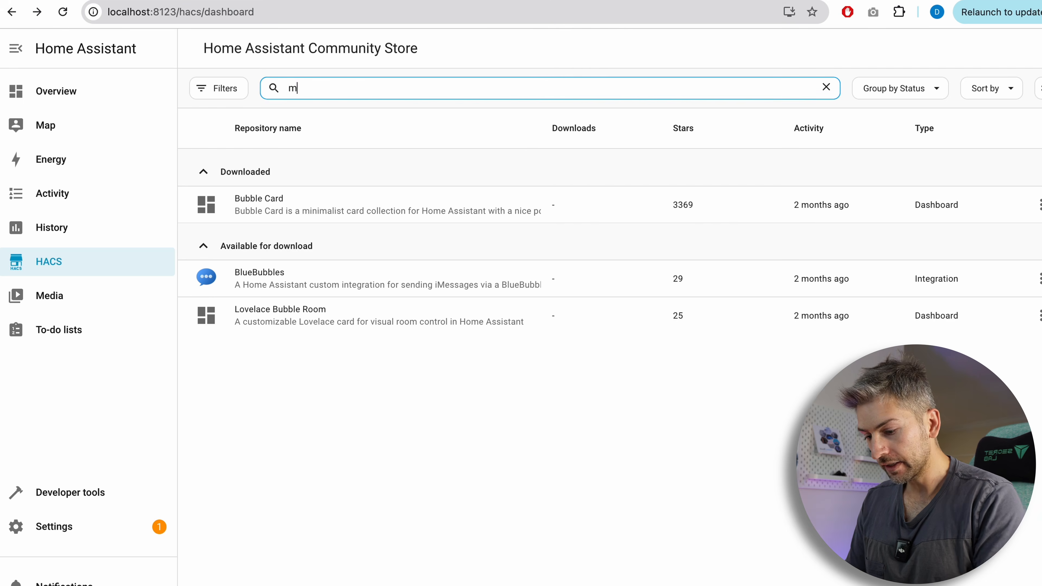
pyautogui.write('ini-gra')
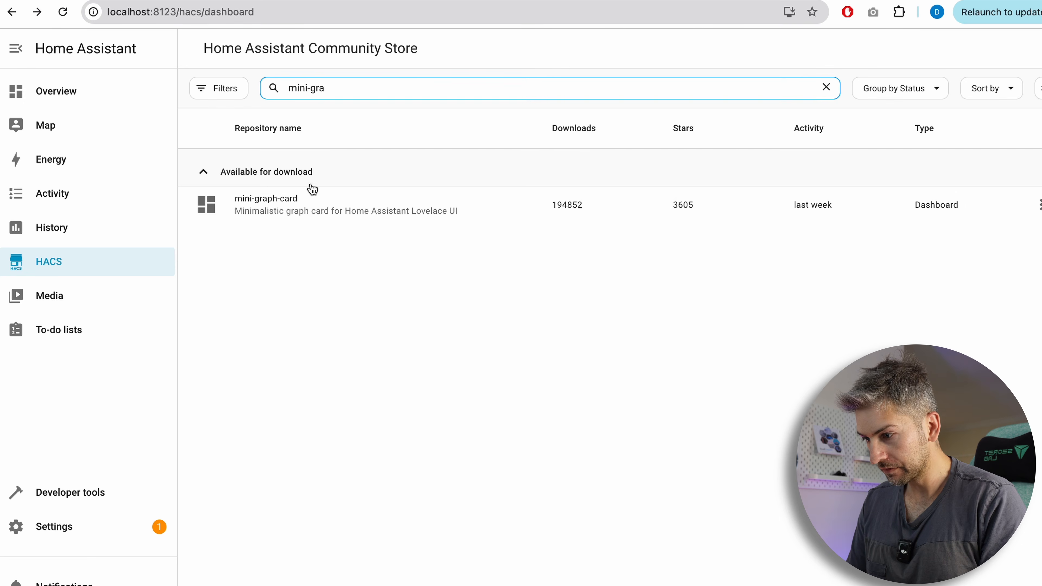
pyautogui.click(316, 213)
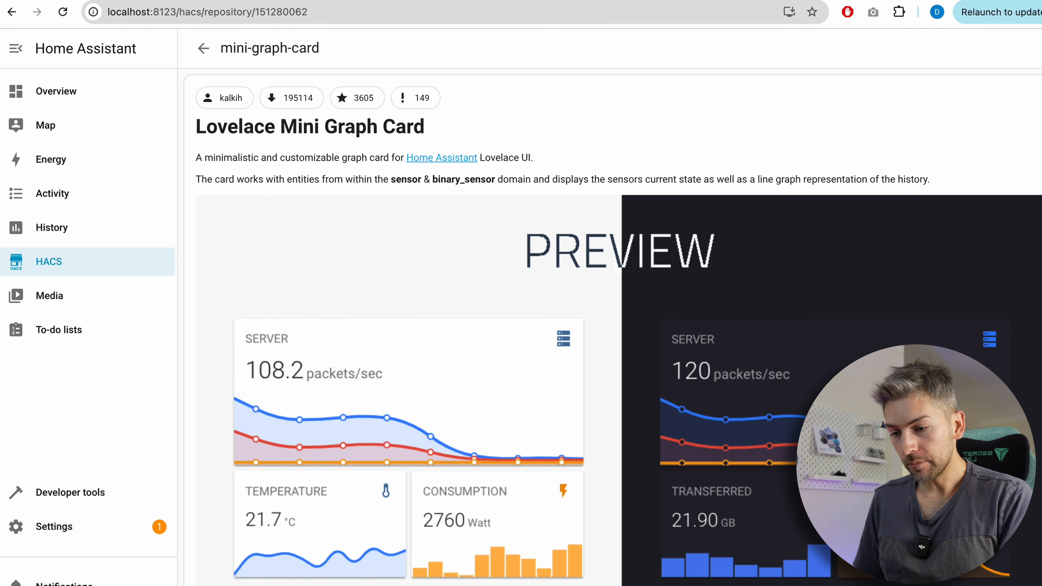
pyautogui.click(1001, 581)
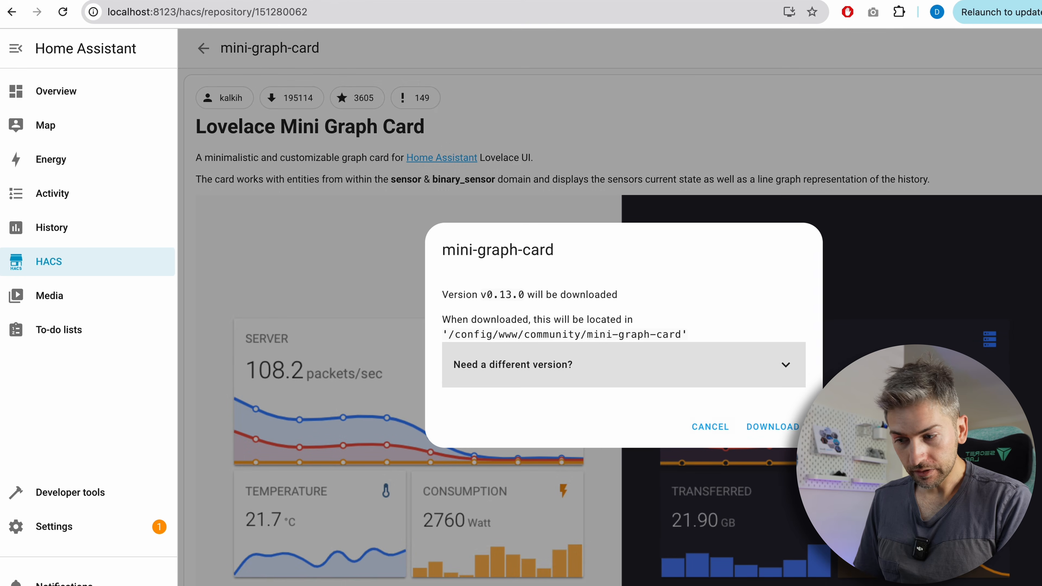
pyautogui.click(779, 428)
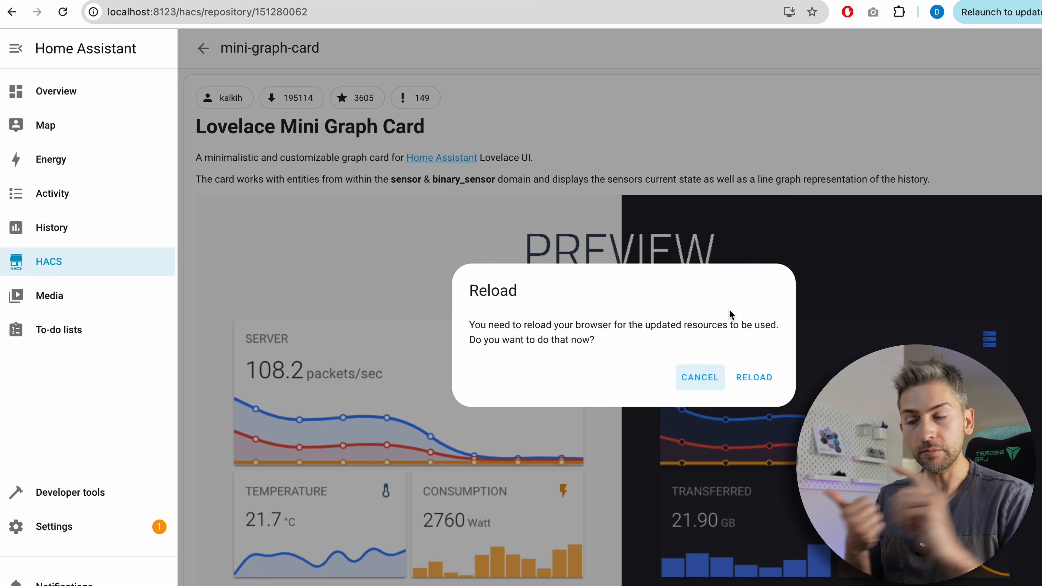
pyautogui.click(755, 383)
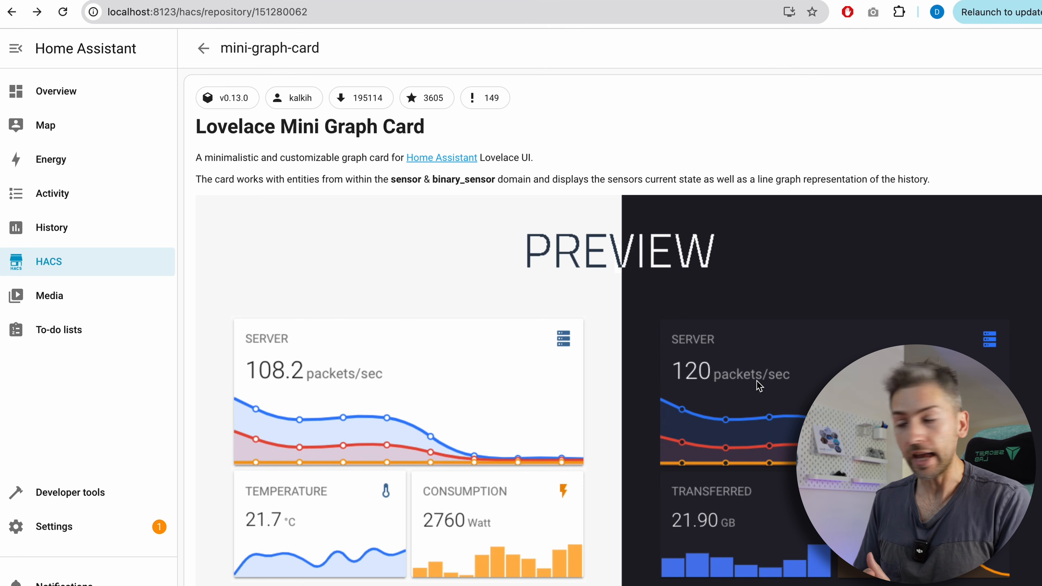
# Clear the store search to review the downloaded repositories.
pyautogui.click(82, 262)
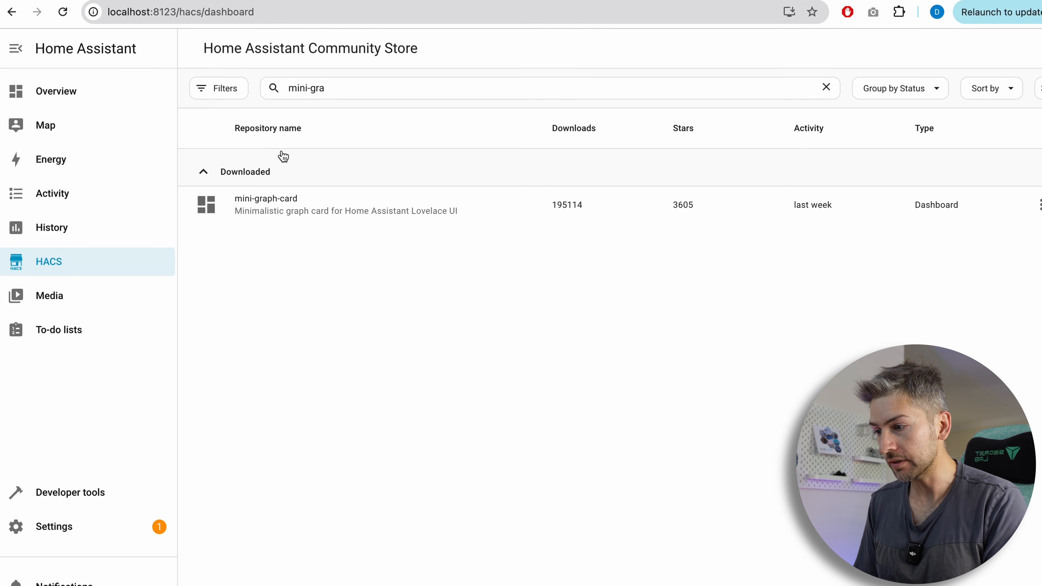
pyautogui.click(328, 87)
pyautogui.hotkey('ctrl', 'a')
pyautogui.press('BackSpace')
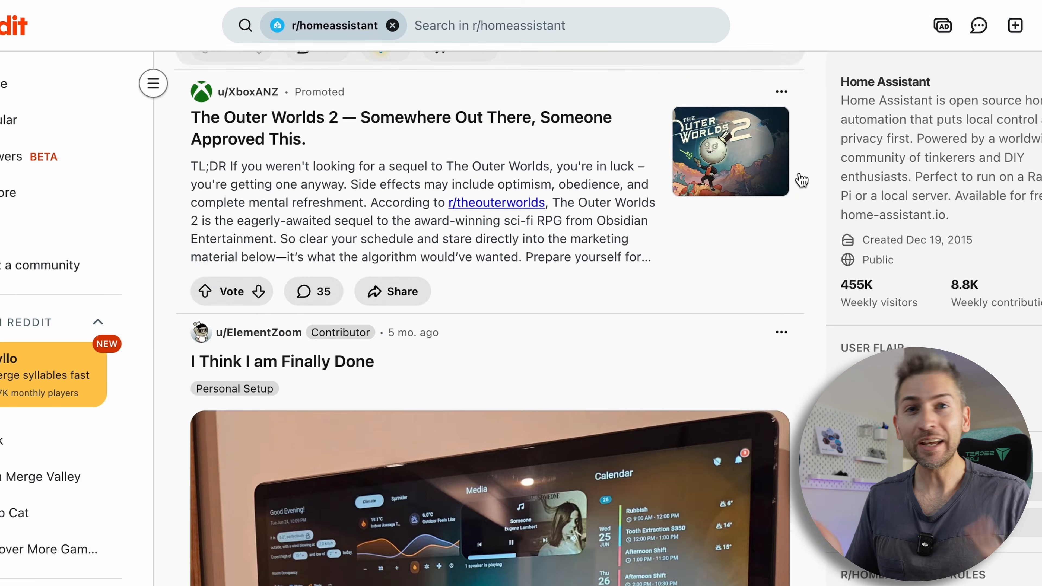
# Browse dashboard examples shared on the r/homeassistant subreddit.
pyautogui.scroll(-5, 795, 177)
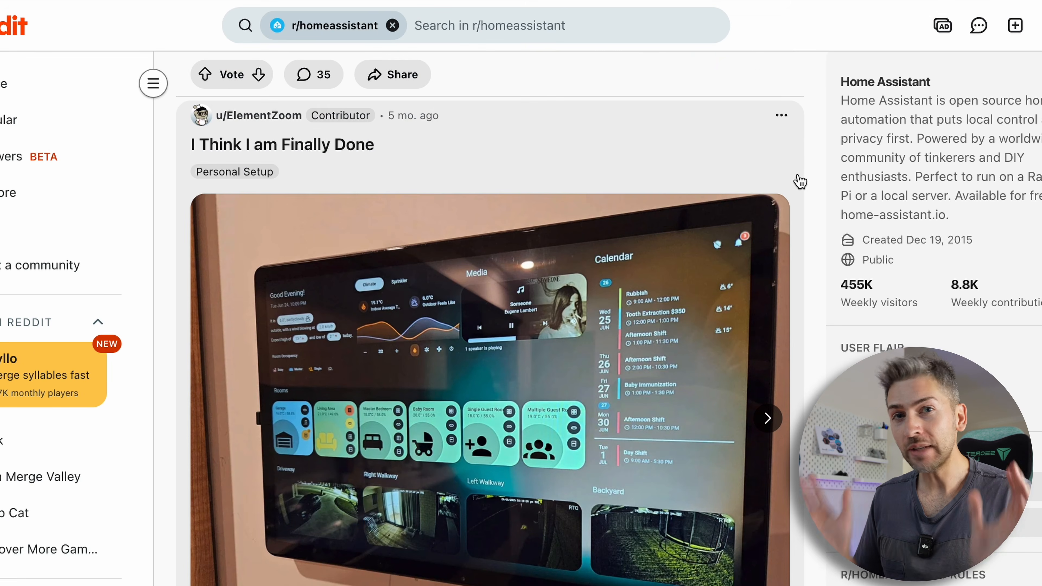
pyautogui.click(768, 419)
pyautogui.click(774, 422)
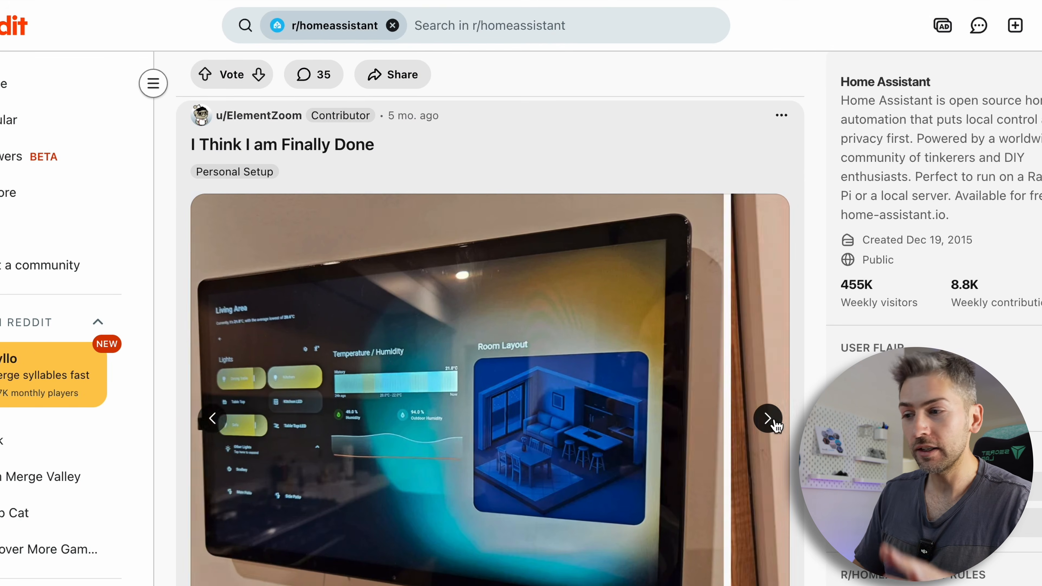
pyautogui.click(774, 423)
pyautogui.scroll(-10, 774, 423)
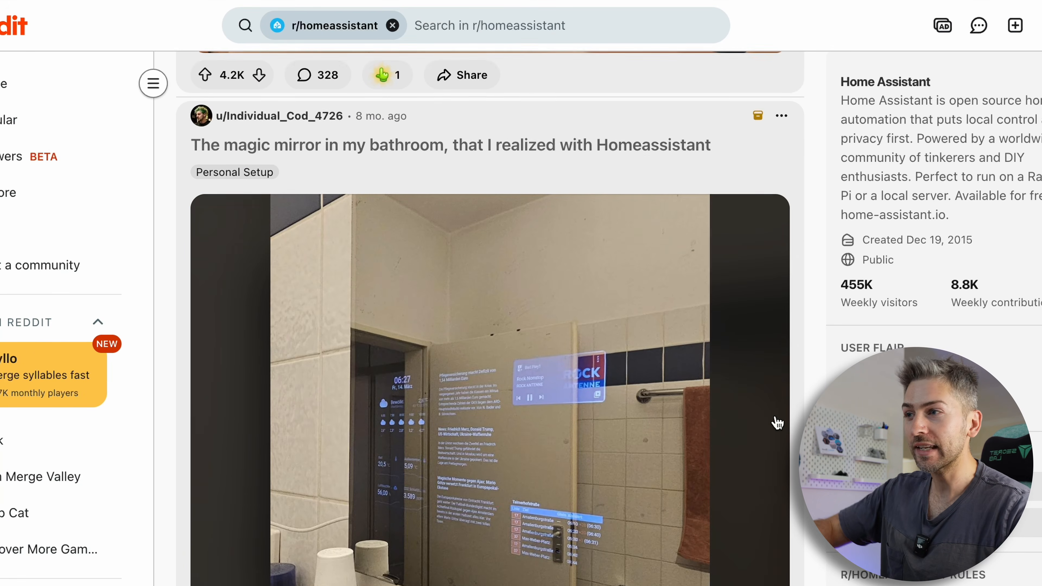
pyautogui.scroll(-10, 775, 394)
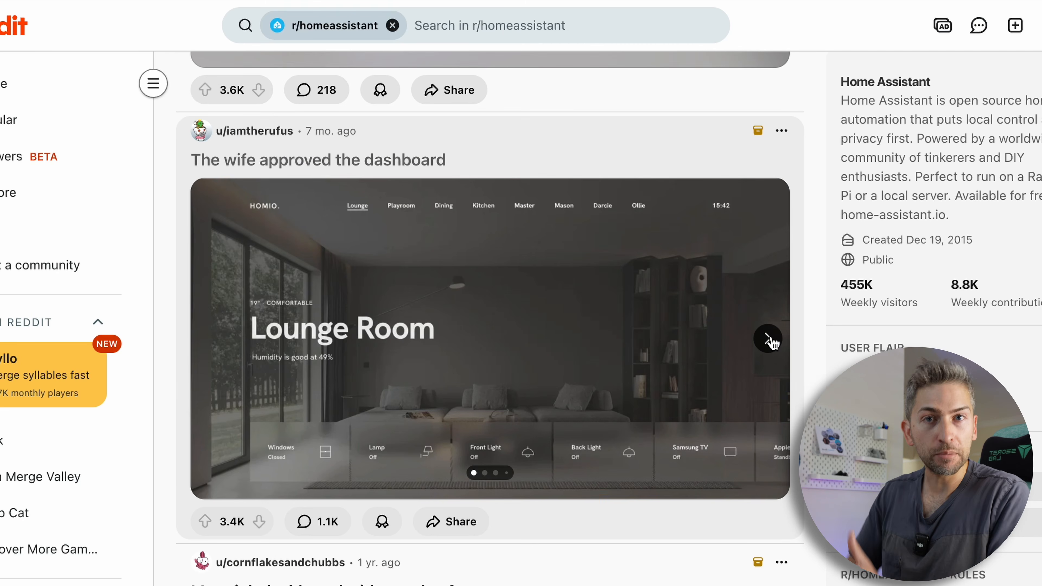
pyautogui.click(768, 339)
pyautogui.click(768, 339)
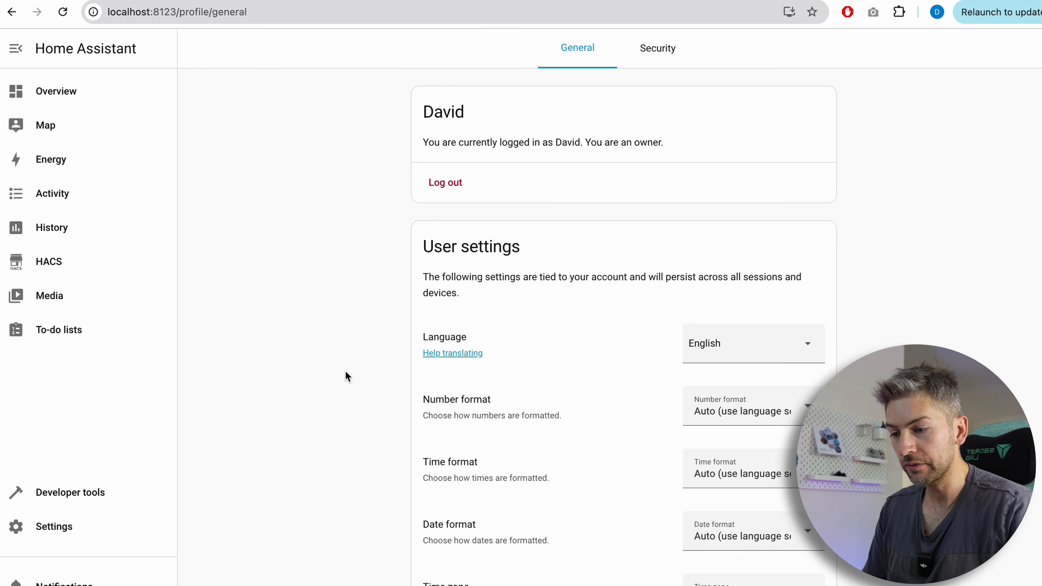
# Set the profile's browser theme to Soft UI in Dark mode.
pyautogui.scroll(-10, 346, 372)
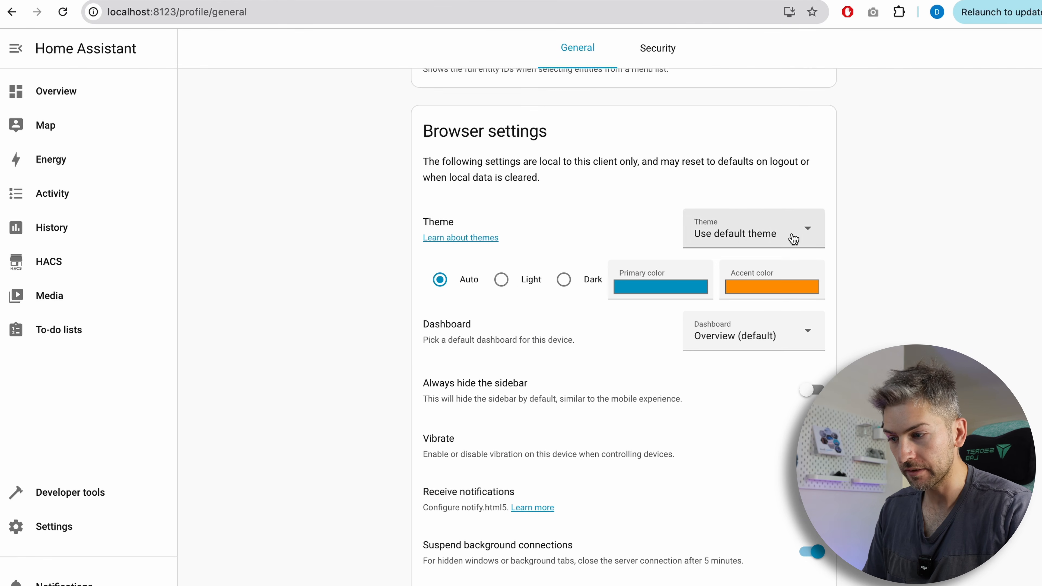
pyautogui.click(806, 234)
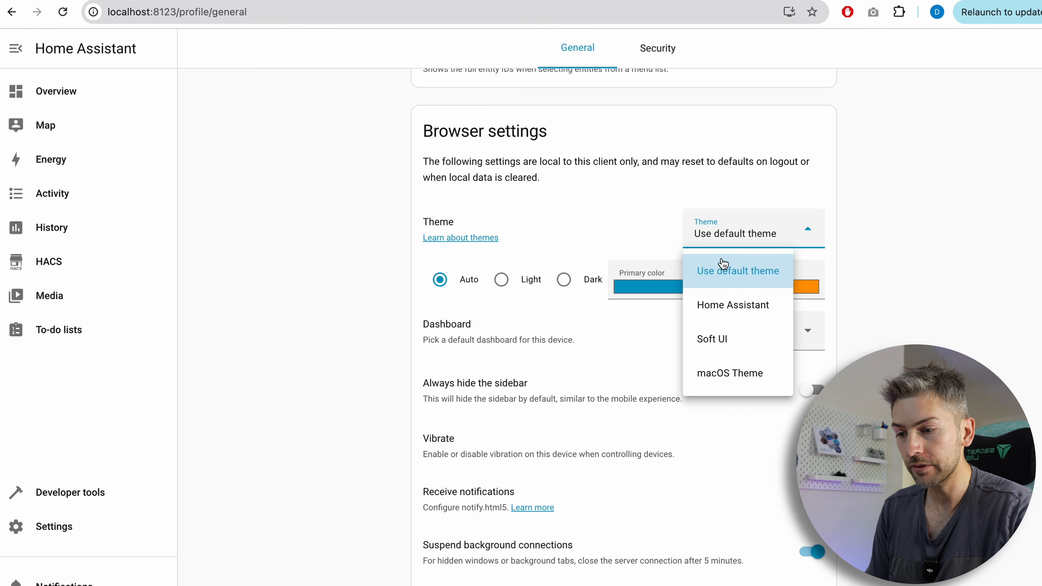
pyautogui.click(716, 348)
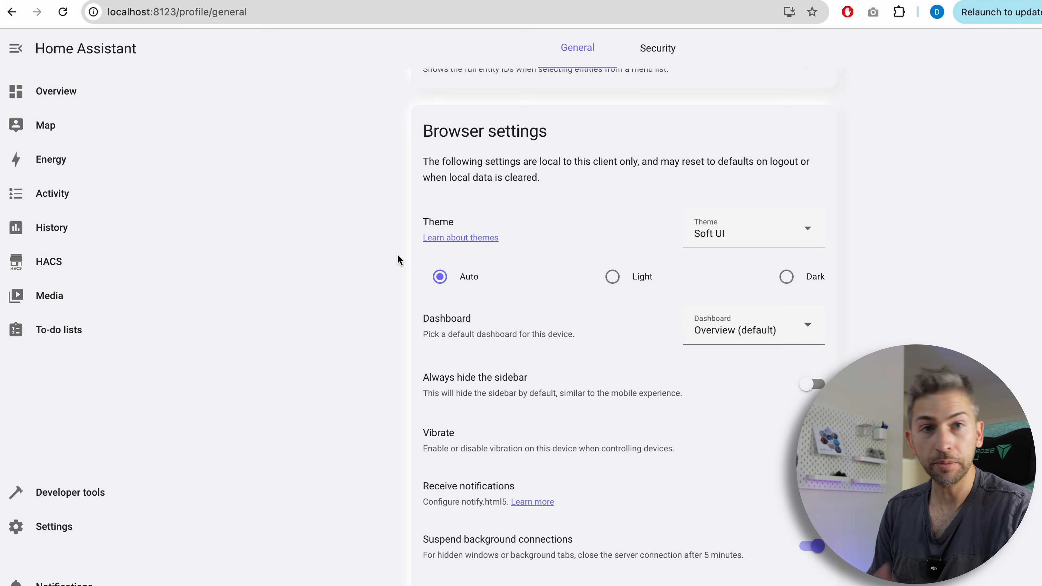
pyautogui.click(799, 281)
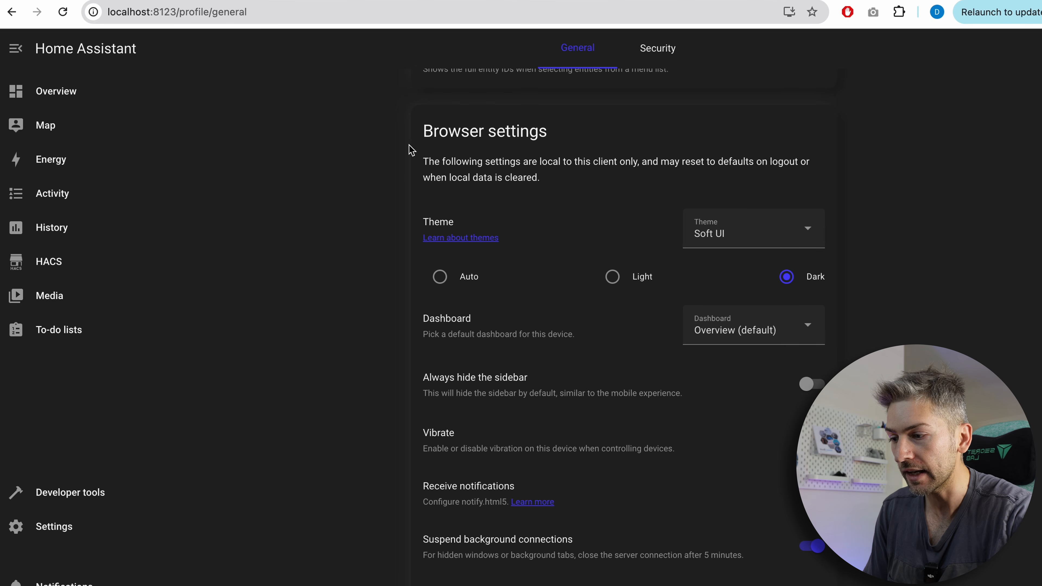
# Open the existing Test dashboard.
pyautogui.scroll(4, 410, 110)
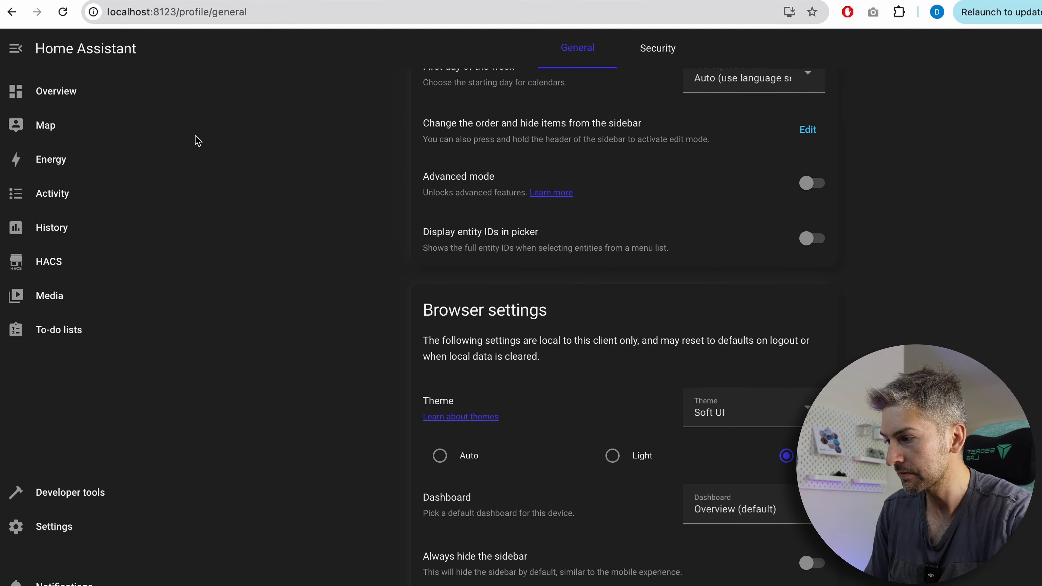
pyautogui.click(70, 92)
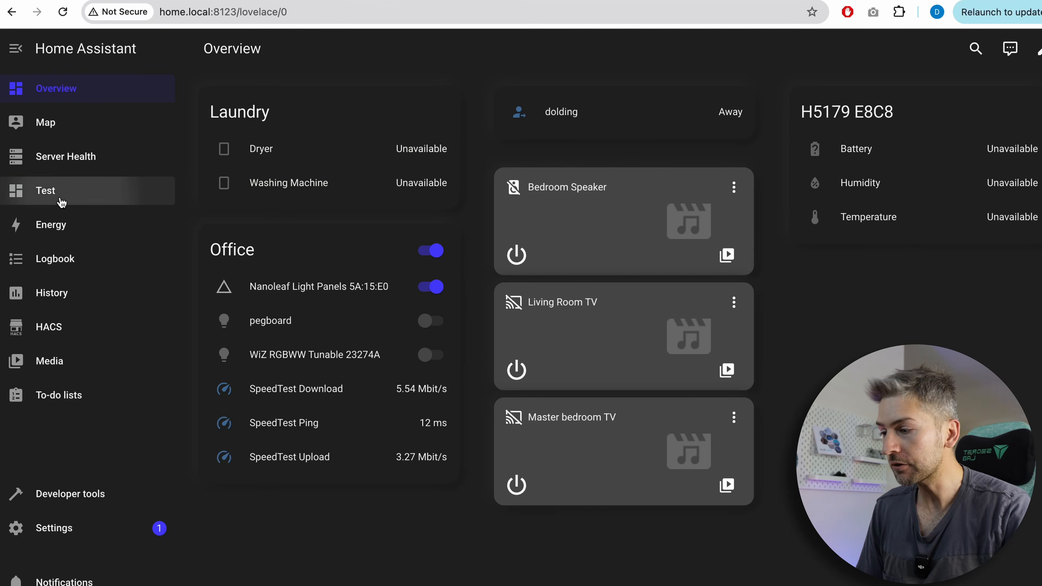
pyautogui.click(60, 199)
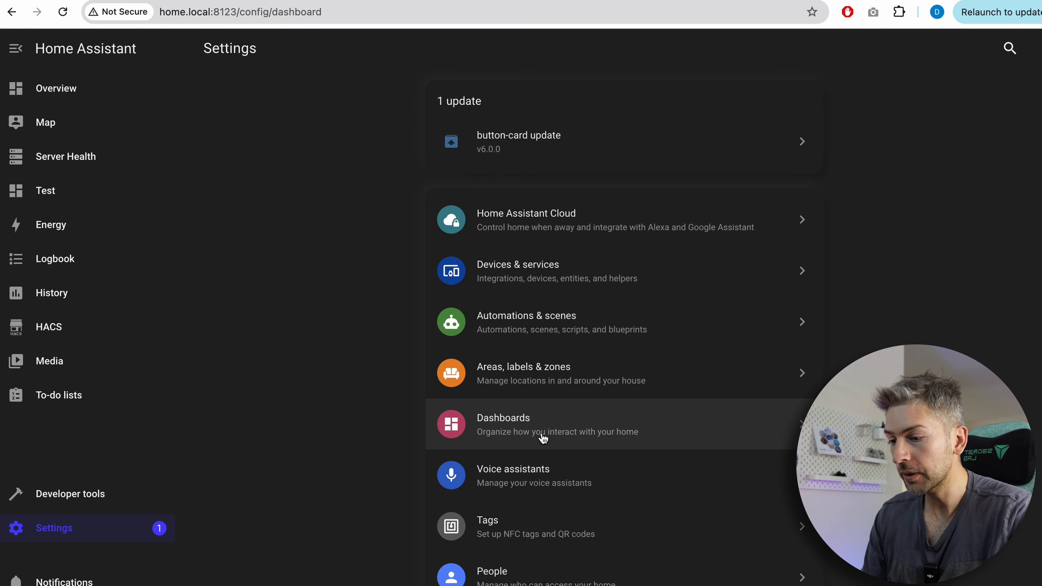
# Create a new dashboard from scratch named YouTubeDemo and open it.
pyautogui.click(543, 438)
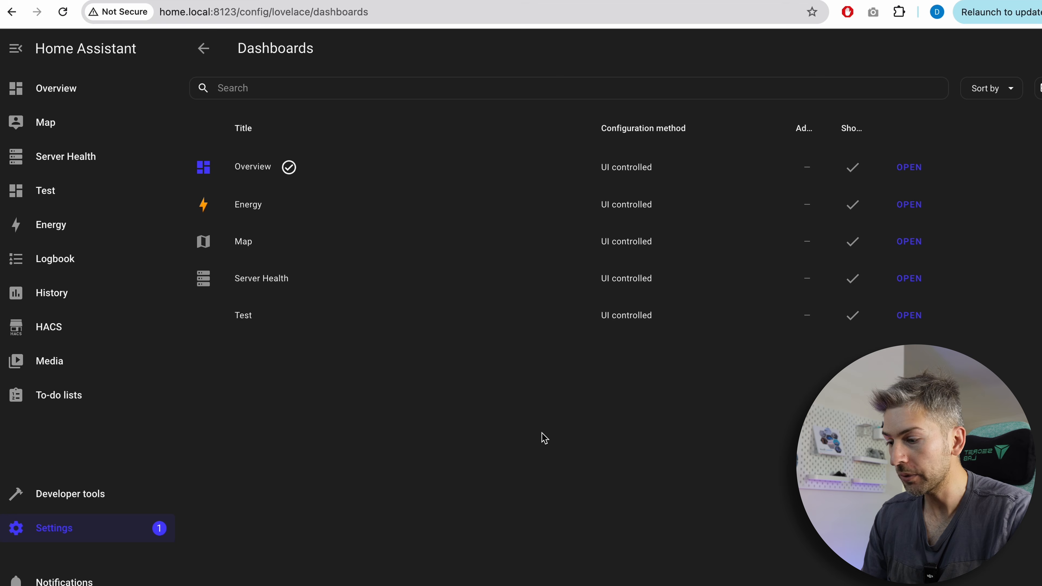
pyautogui.click(993, 575)
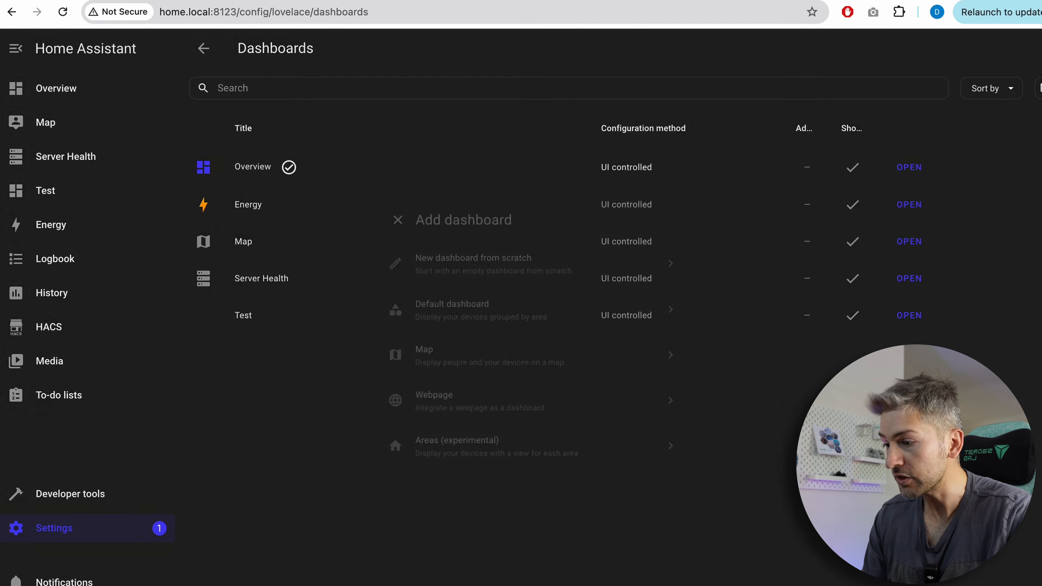
pyautogui.click(493, 263)
pyautogui.click(466, 216)
pyautogui.write('YouTub eDa')
pyautogui.press('BackSpace')
pyautogui.press('BackSpace')
pyautogui.press('BackSpace')
pyautogui.press('BackSpace')
pyautogui.write('eDem')
pyautogui.click(635, 514)
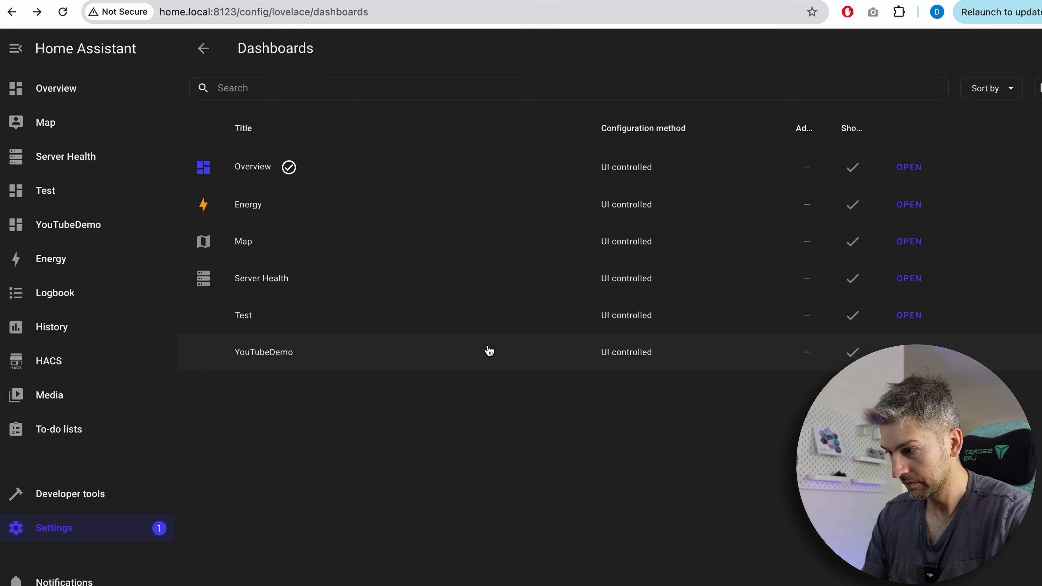
pyautogui.click(112, 233)
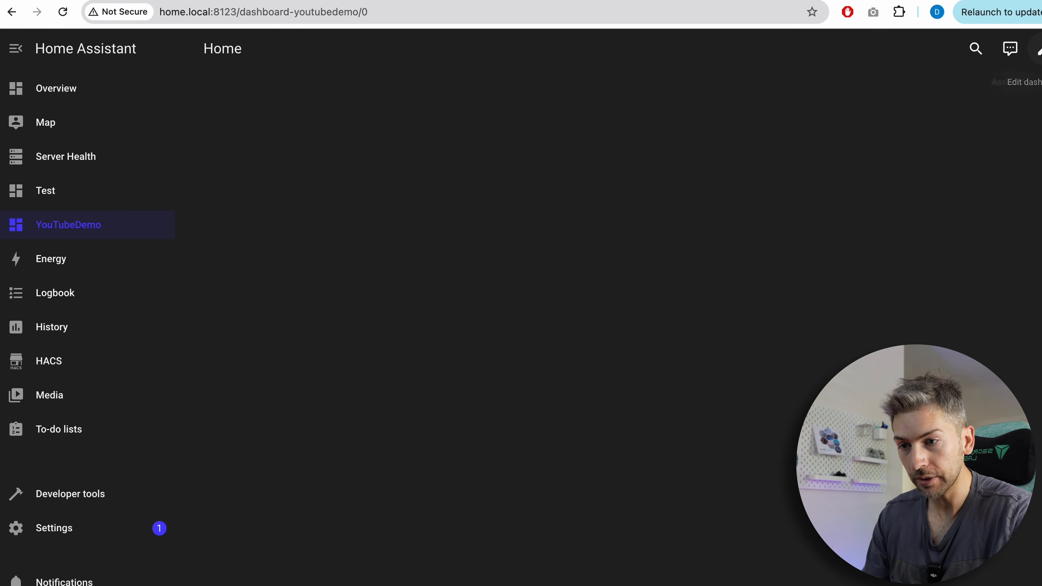
# Add a Button card for the Nanoleaf Light Panels in a new section of the YouTubeDemo dashboard.
pyautogui.click(1026, 55)
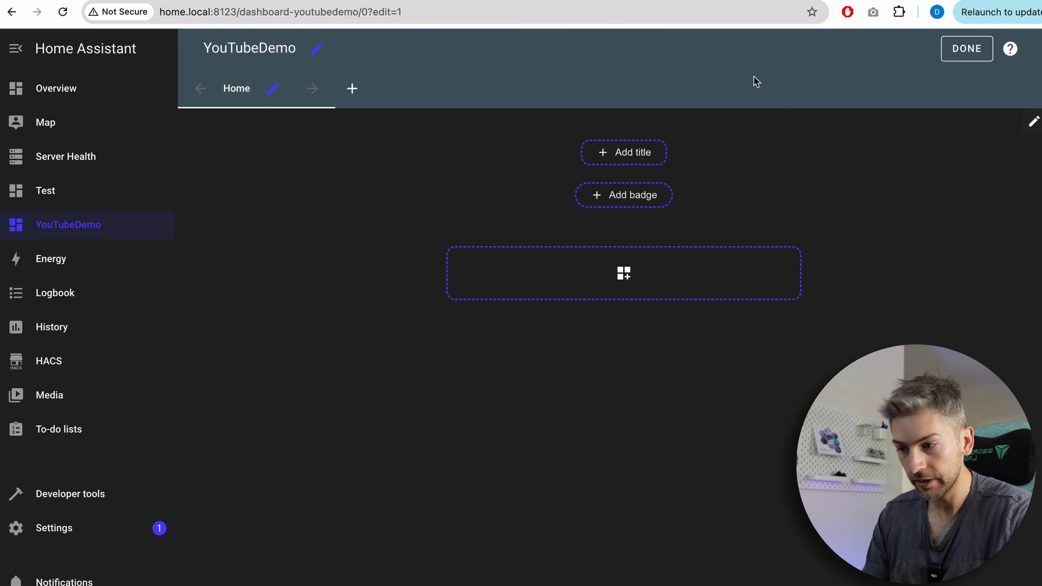
pyautogui.click(604, 280)
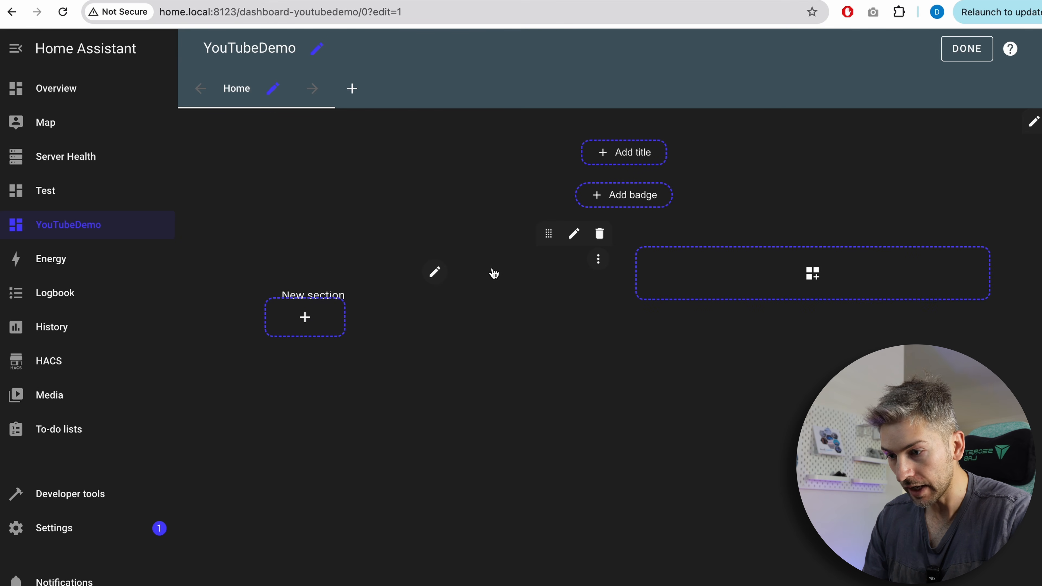
pyautogui.click(328, 321)
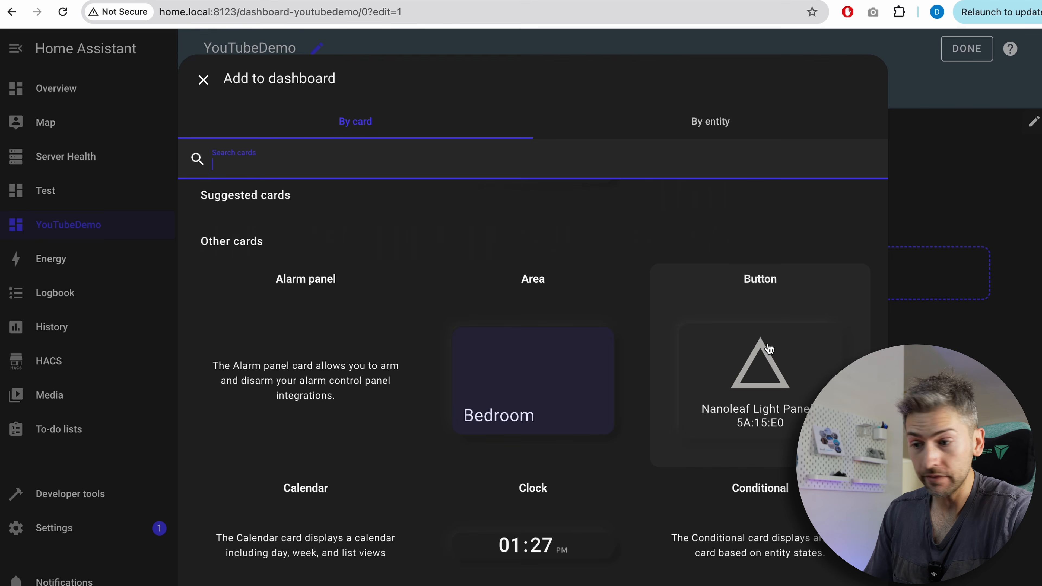
pyautogui.click(774, 365)
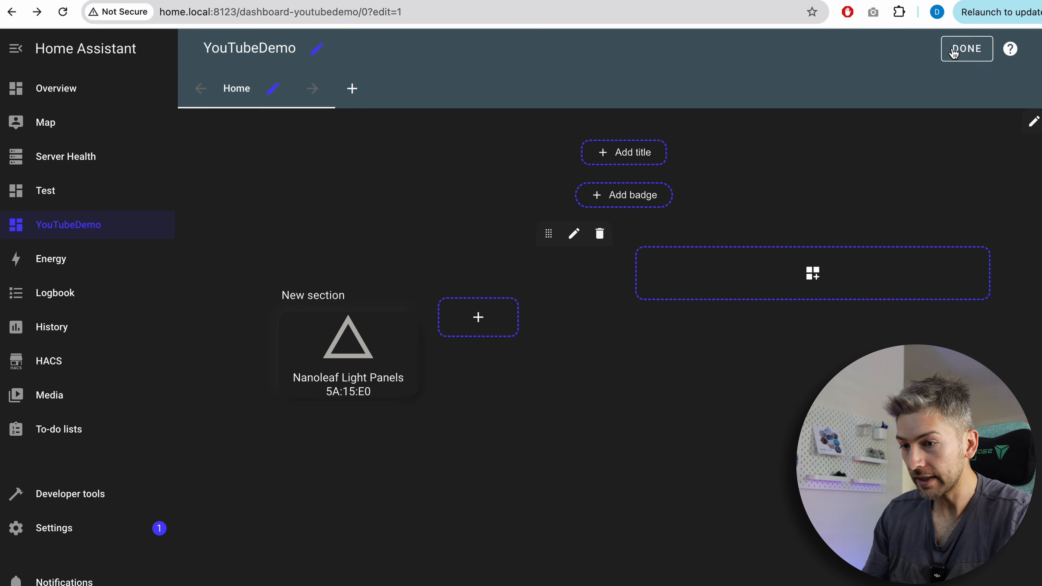
pyautogui.click(954, 52)
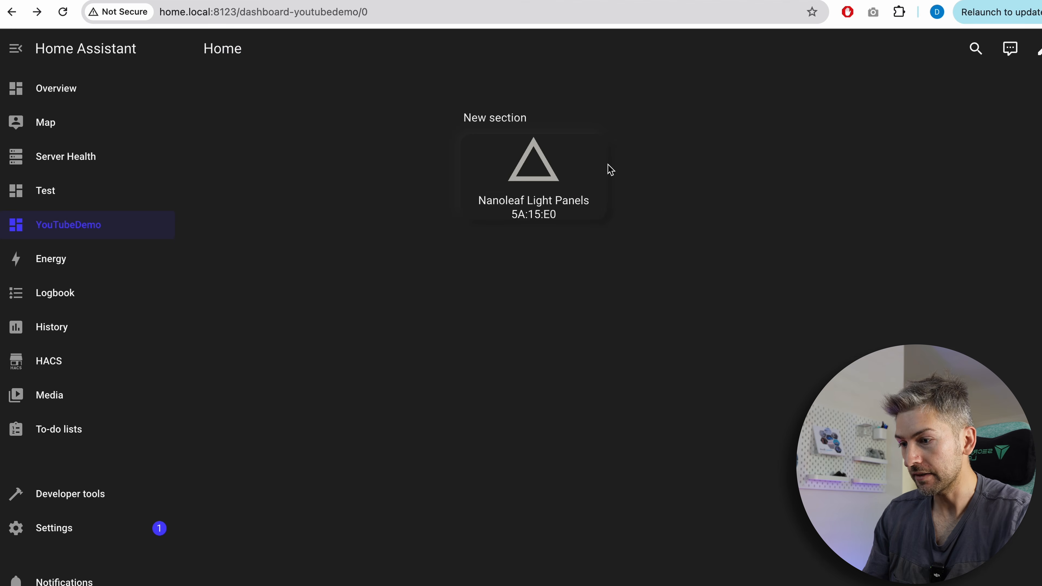
# Toggle the Nanoleaf Light Panels a few times using the new button card.
pyautogui.click(558, 184)
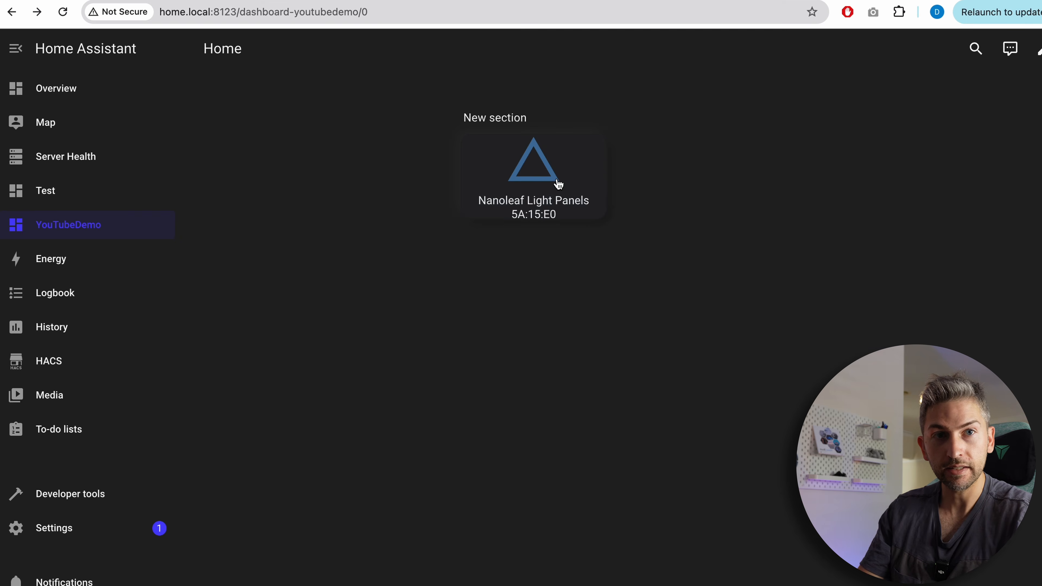
pyautogui.click(559, 184)
pyautogui.click(559, 184)
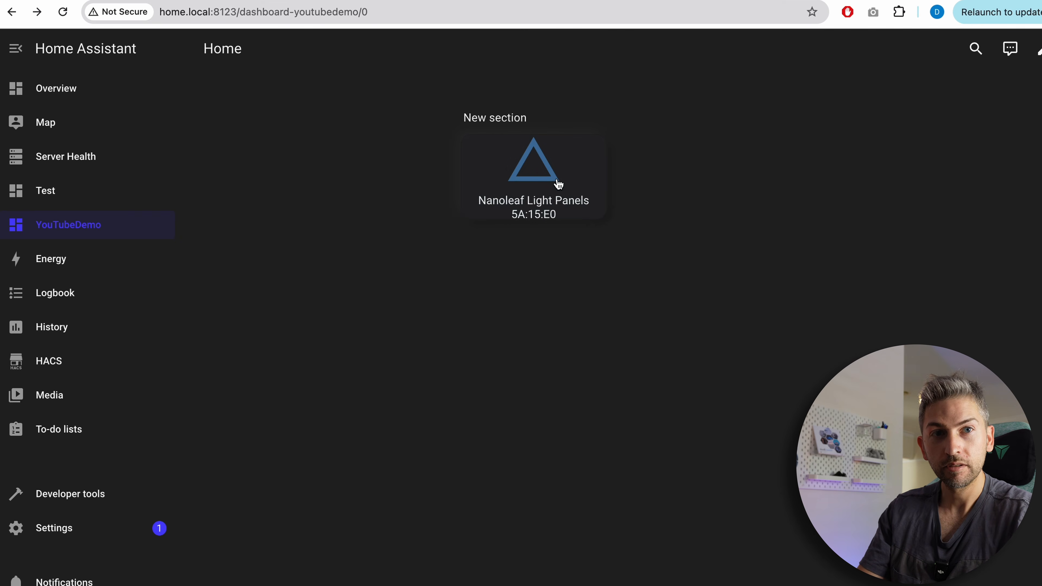
pyautogui.click(559, 184)
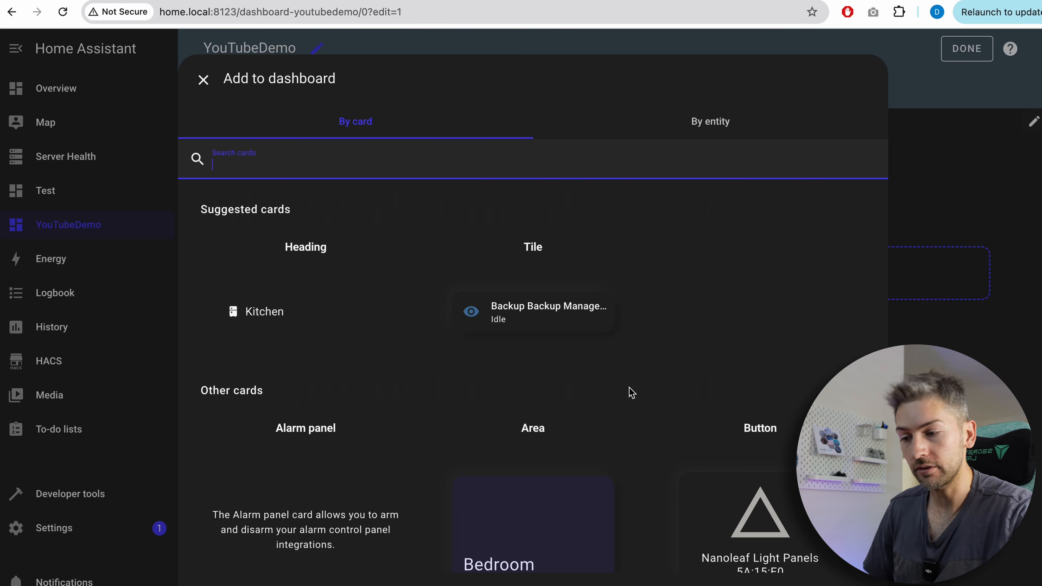
# Add a Bubble Card of type Button (Switch, slider, ...) controlling the Nanoleaf Light Panels entity.
pyautogui.scroll(-5, 653, 464)
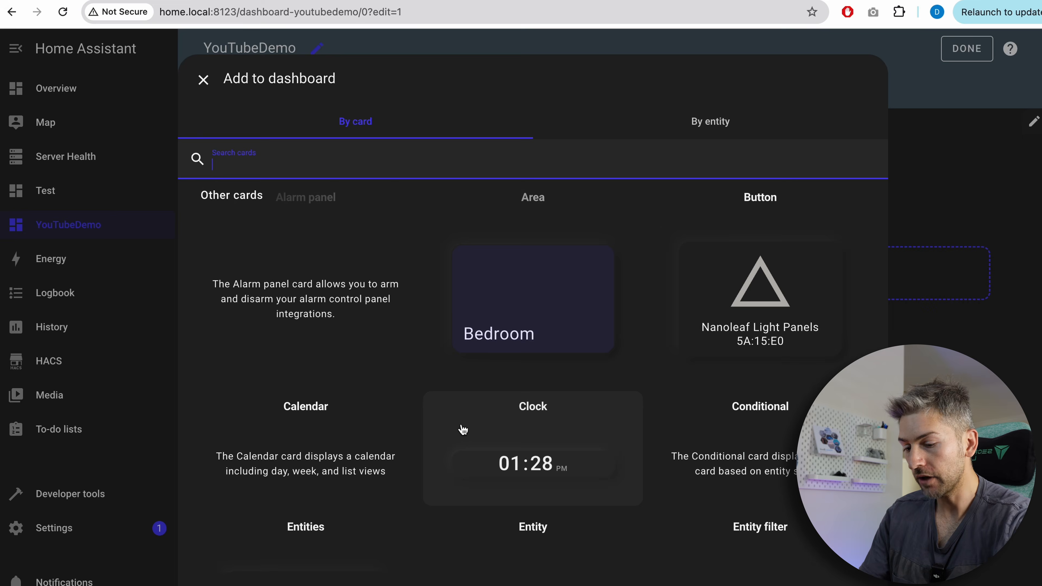
pyautogui.write('bubb')
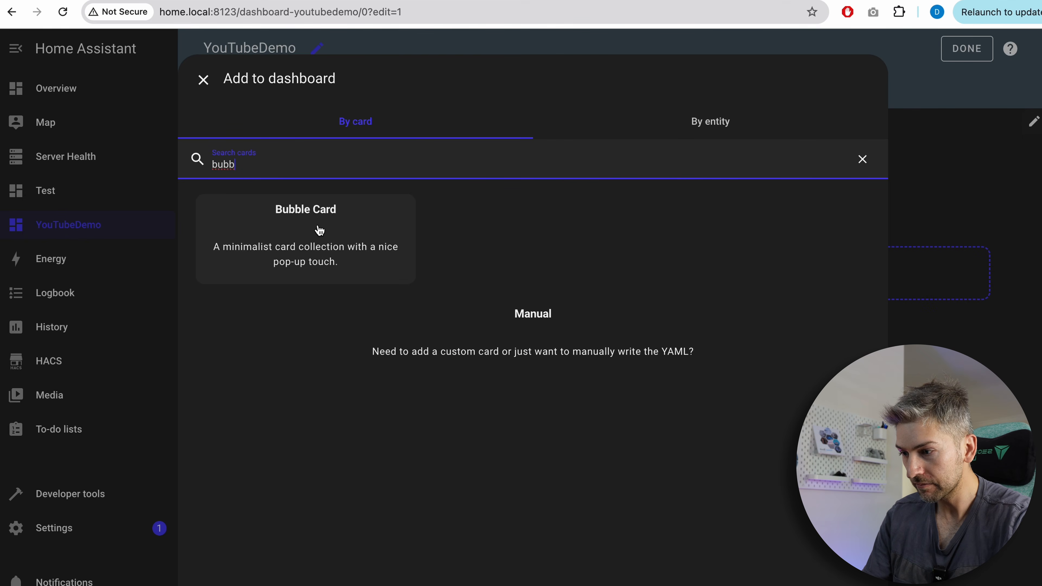
pyautogui.click(320, 231)
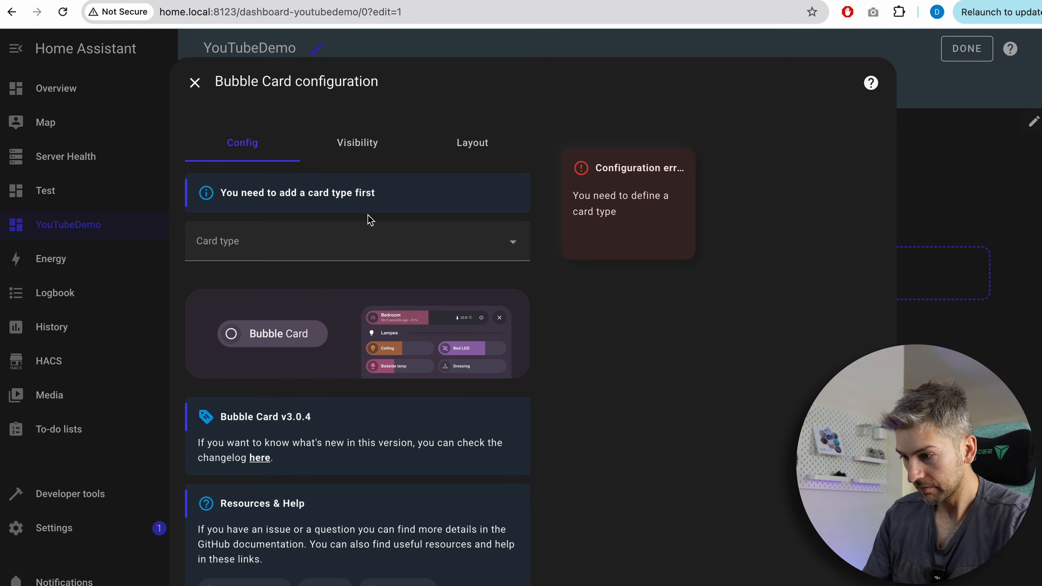
pyautogui.click(414, 249)
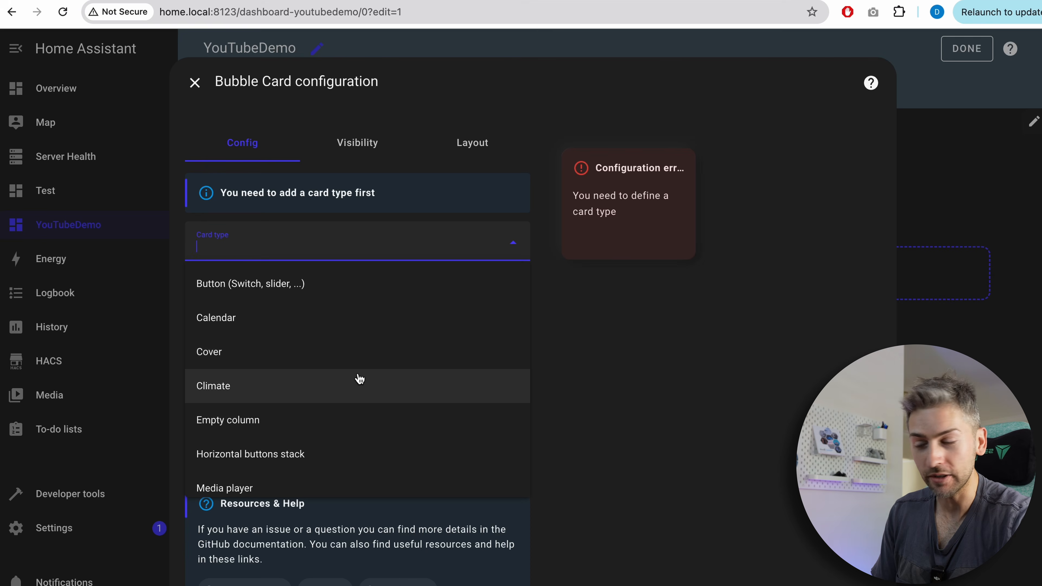
pyautogui.click(353, 299)
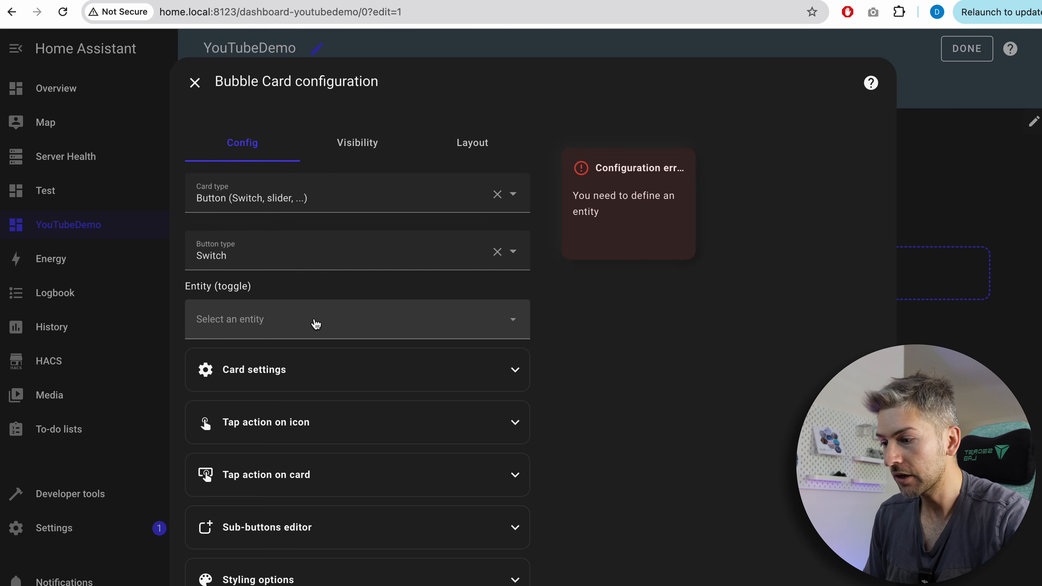
pyautogui.click(315, 321)
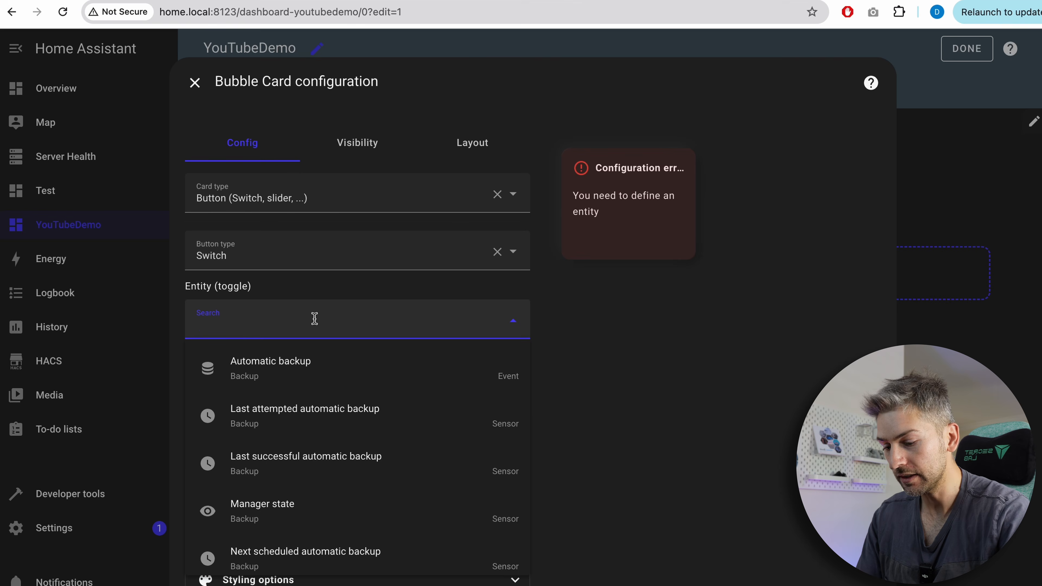
pyautogui.write('nano')
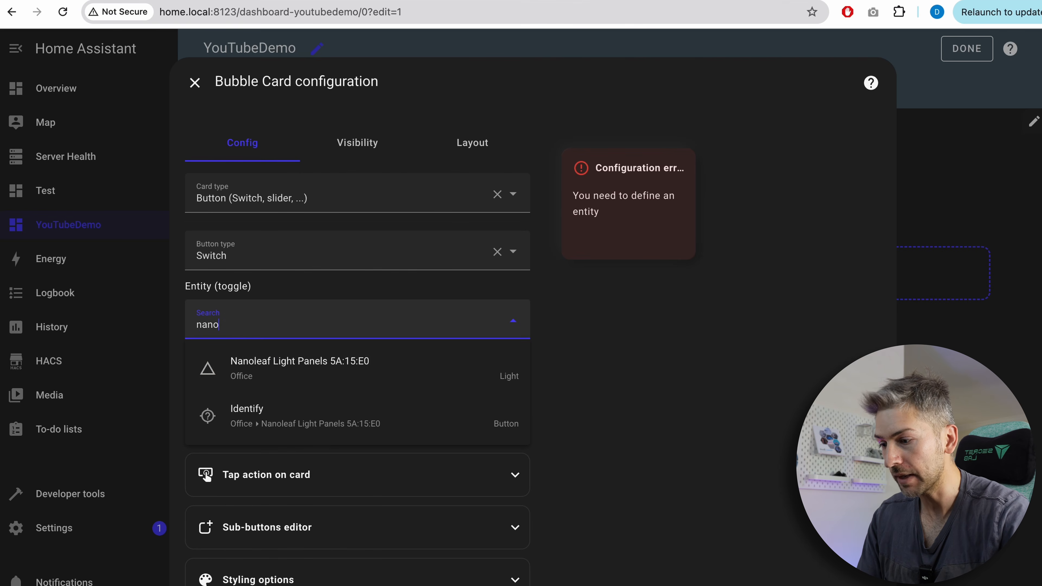
pyautogui.click(296, 368)
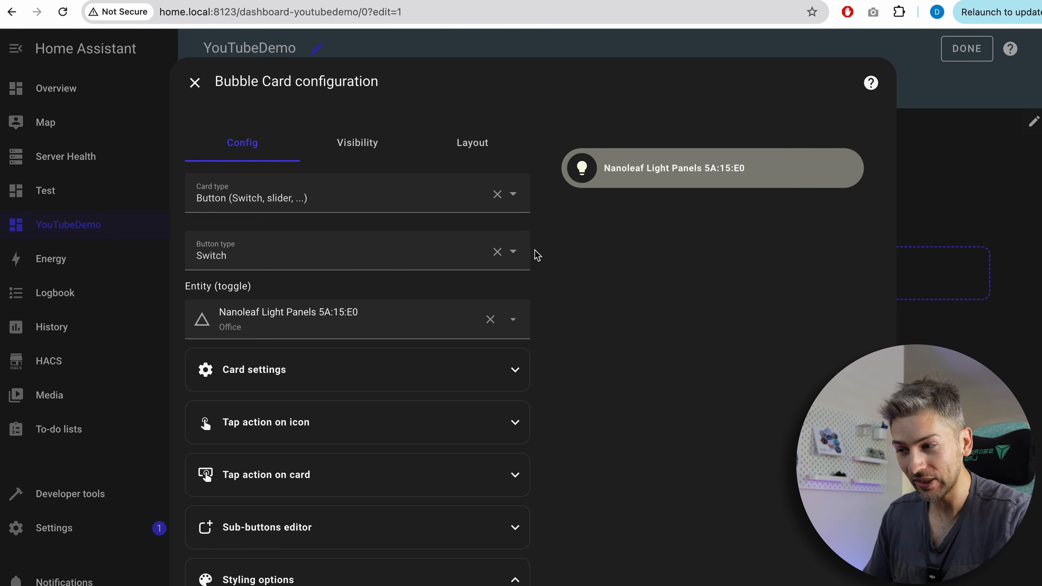
pyautogui.scroll(-10, 440, 417)
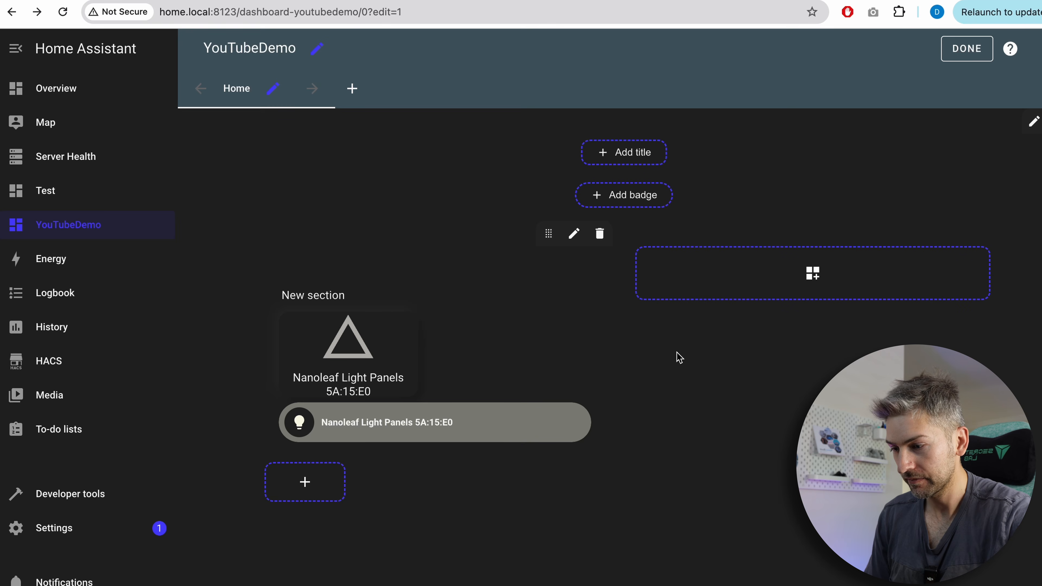
# Add a Mushroom Light Card for the Nanoleaf Light Panels with light color and brightness control enabled.
pyautogui.click(321, 484)
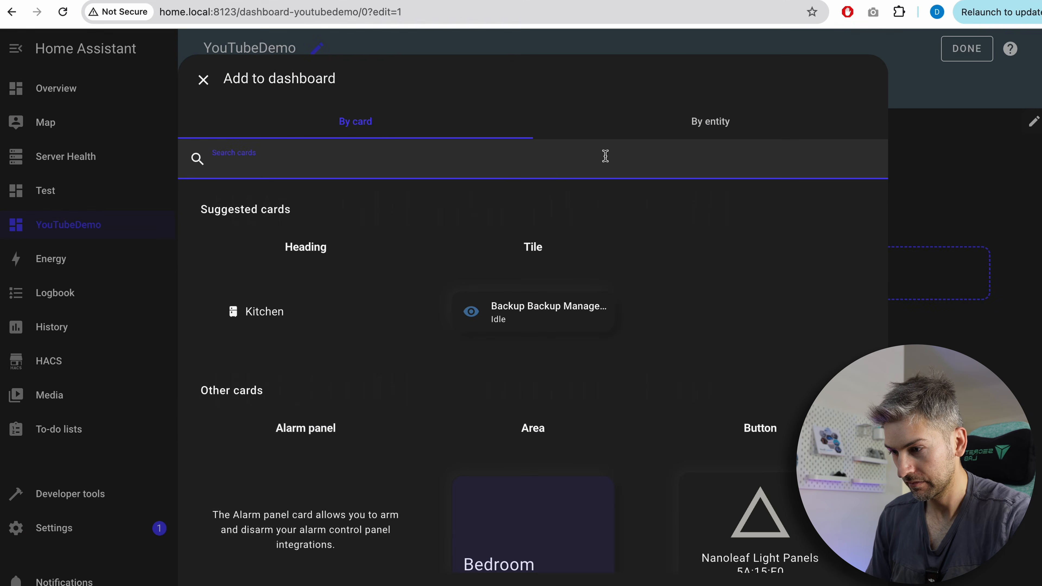
pyautogui.write('mush')
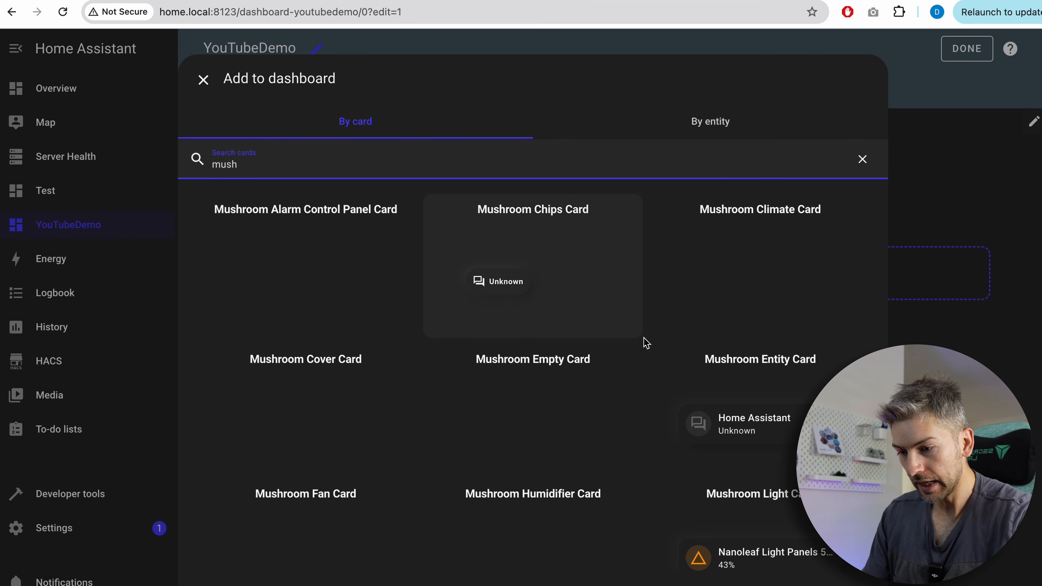
pyautogui.scroll(-3, 670, 528)
pyautogui.scroll(-10, 673, 528)
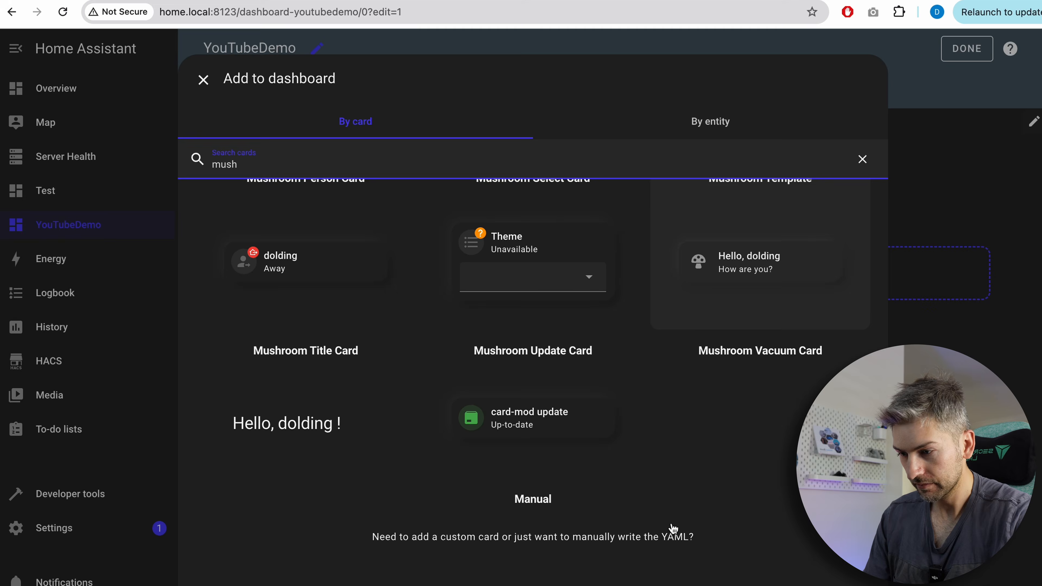
pyautogui.scroll(8, 718, 452)
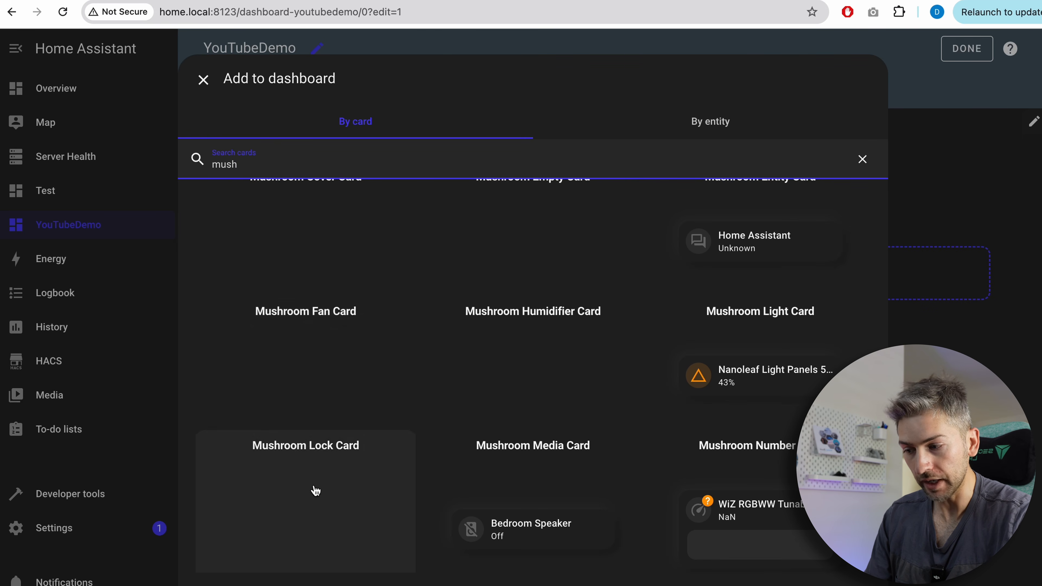
pyautogui.click(752, 384)
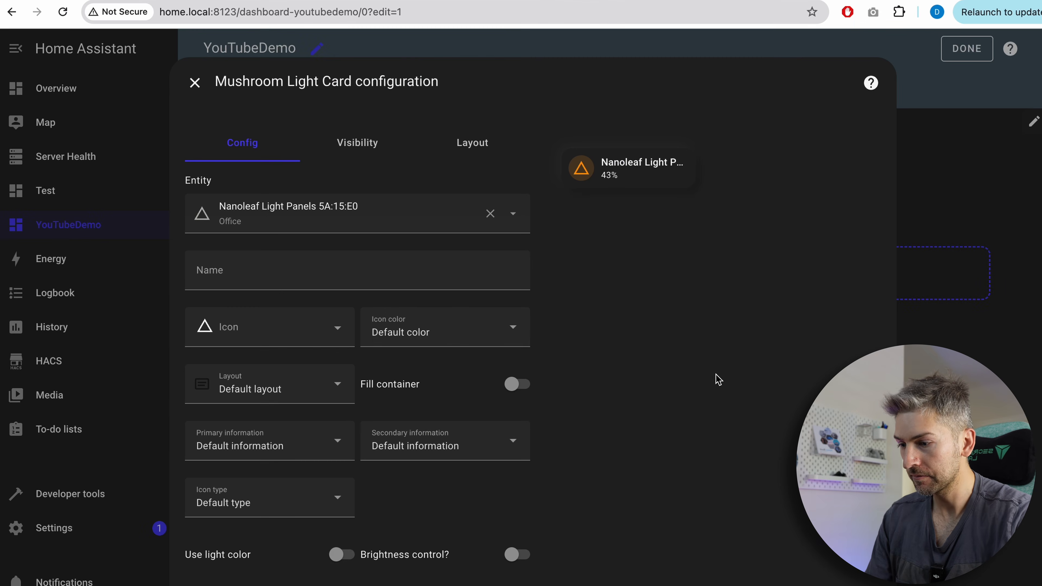
pyautogui.click(343, 555)
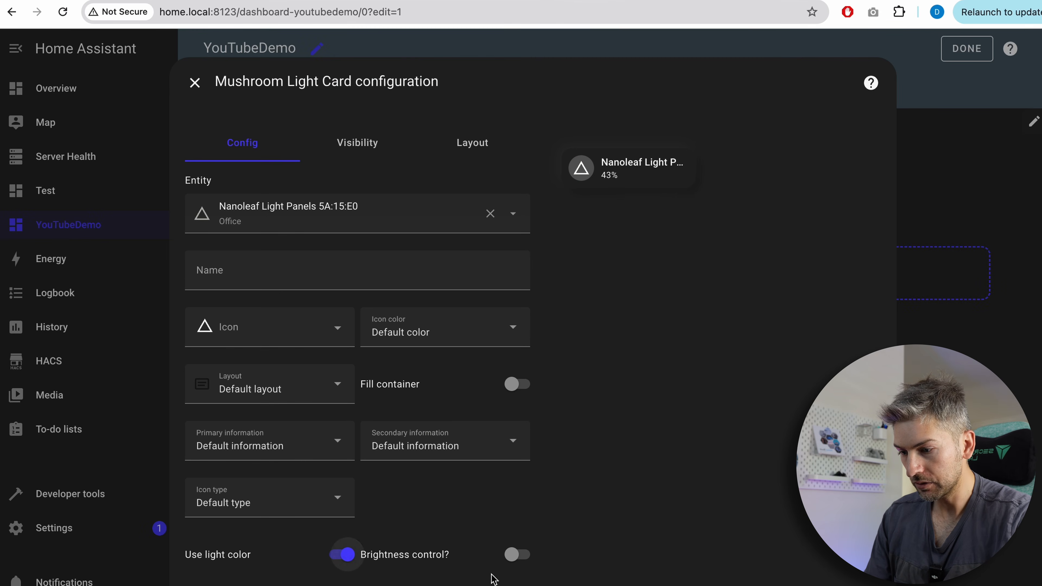
pyautogui.click(516, 555)
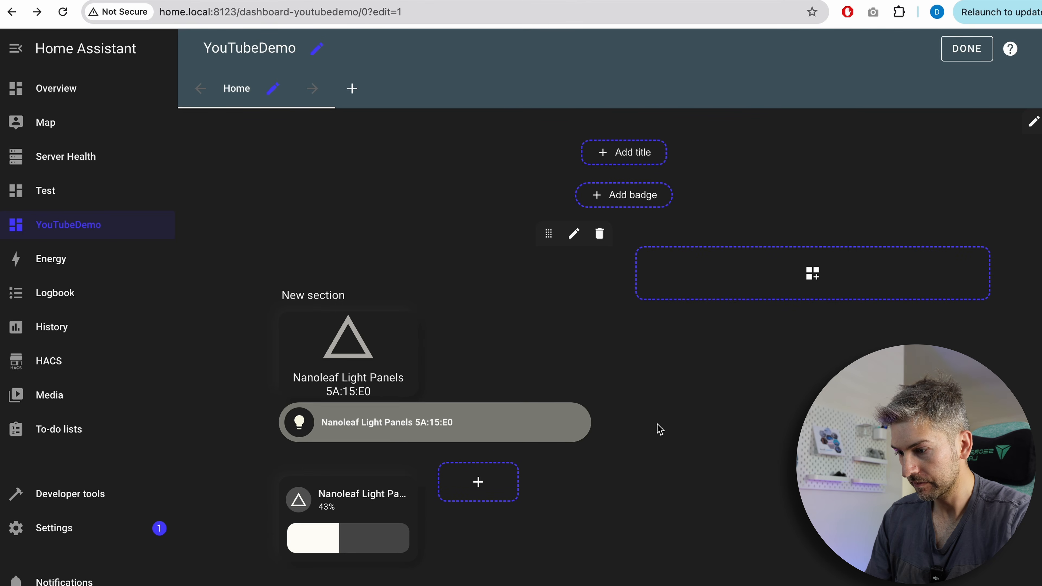
pyautogui.click(78, 234)
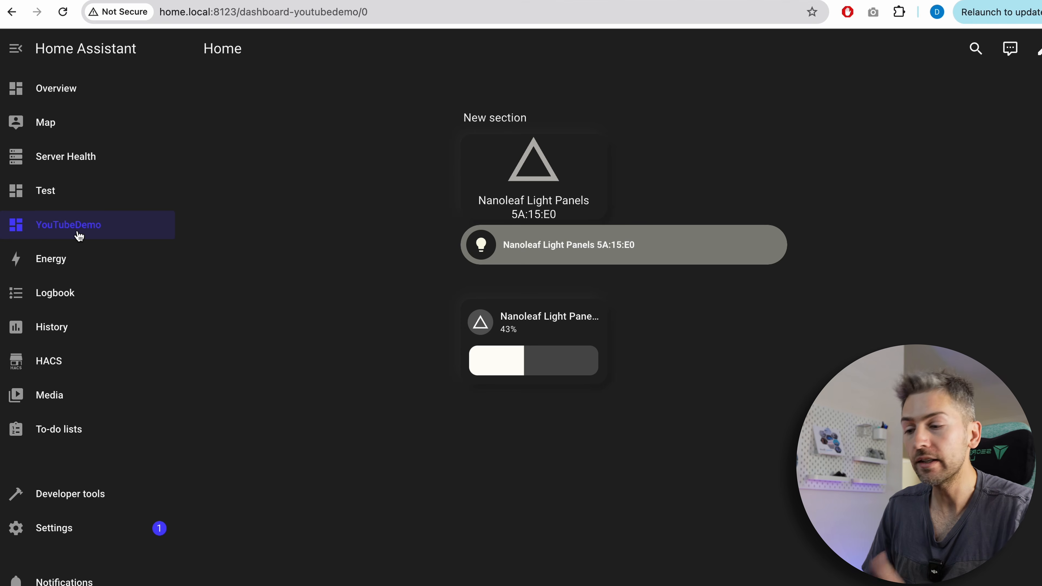
# Look through the Server Health and Test dashboards, then return to the YouTubeDemo dashboard.
pyautogui.click(1038, 50)
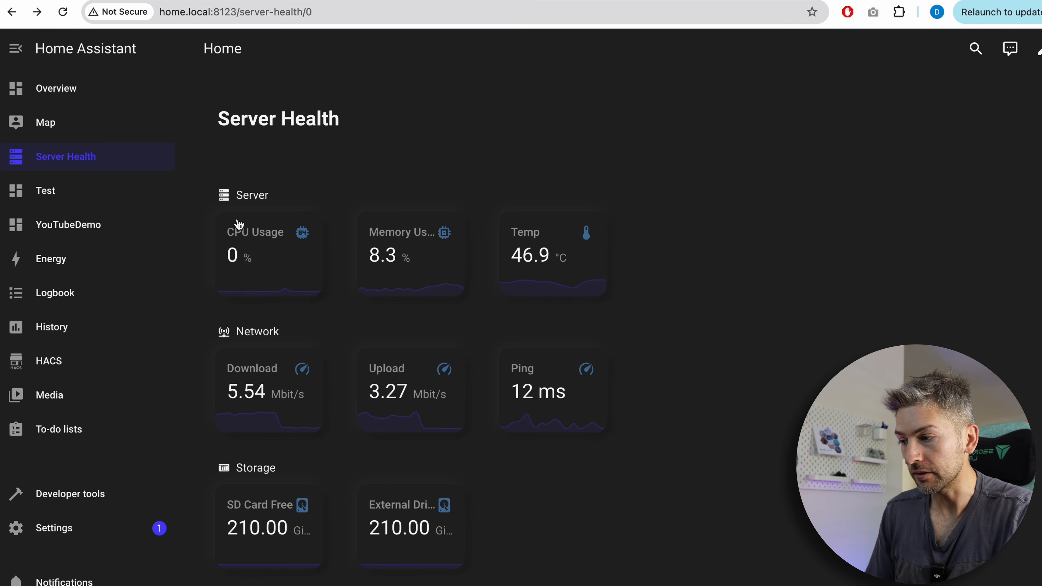
pyautogui.click(77, 198)
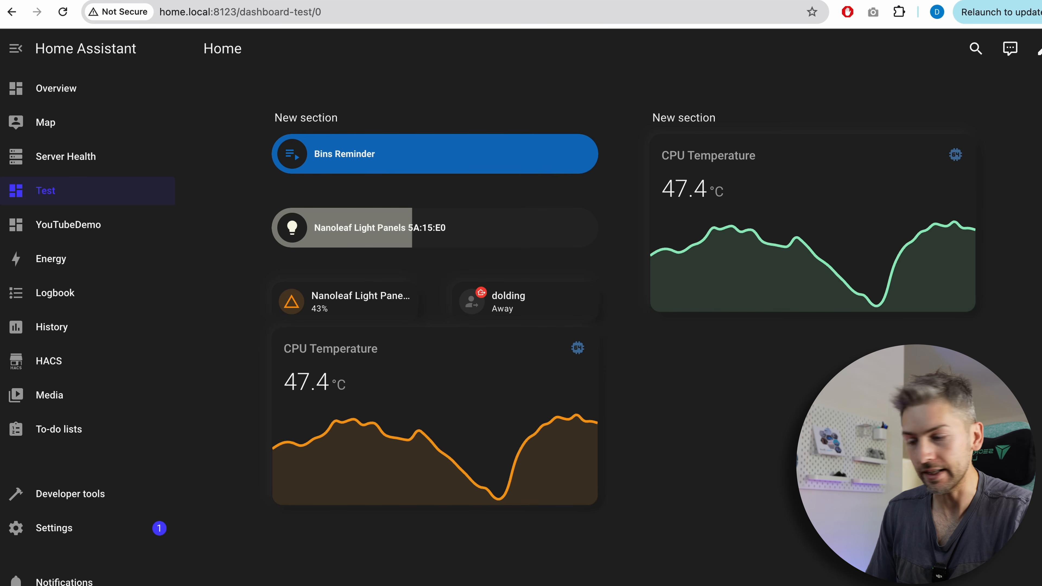
pyautogui.click(111, 225)
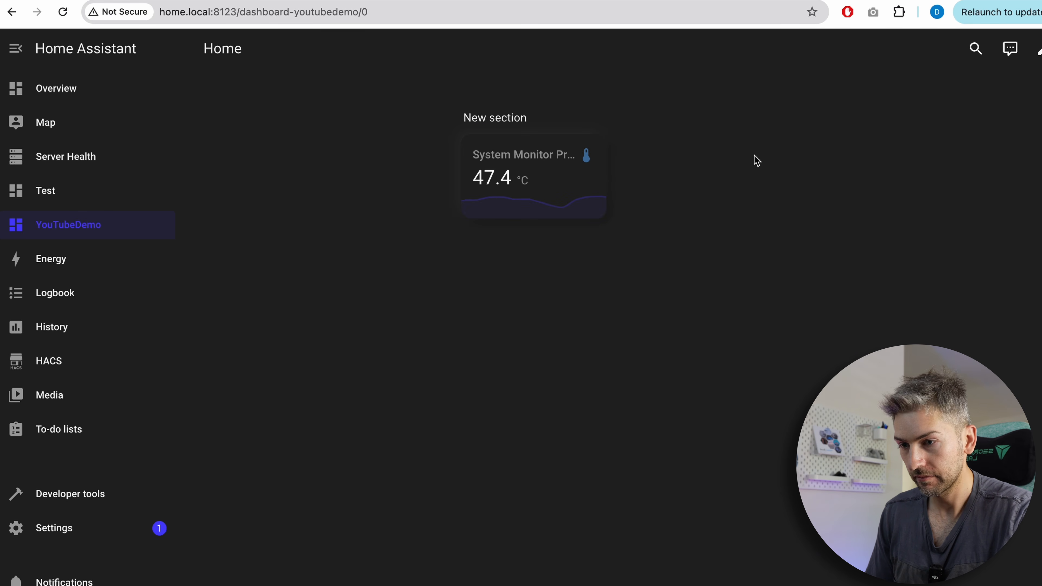
# Open the Mini Graph Card configuration for a new card on the YouTubeDemo dashboard.
pyautogui.click(1038, 48)
pyautogui.click(472, 324)
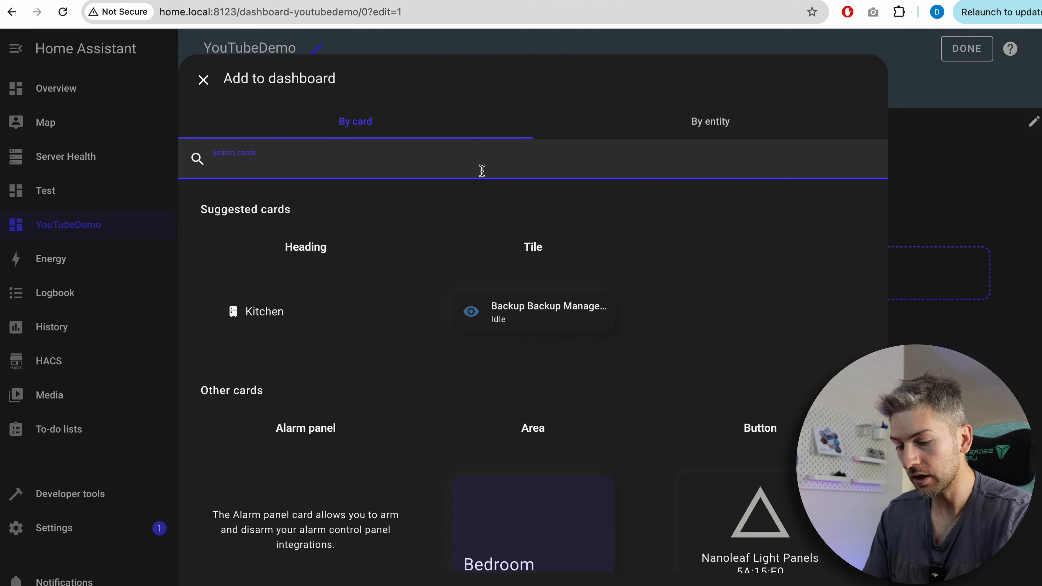
pyautogui.write('graph')
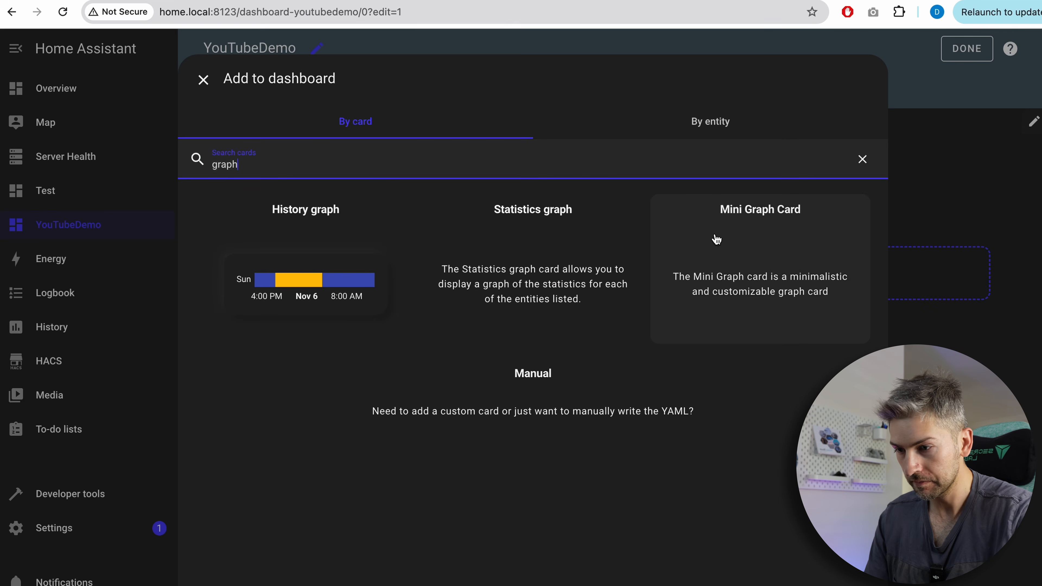
pyautogui.click(776, 269)
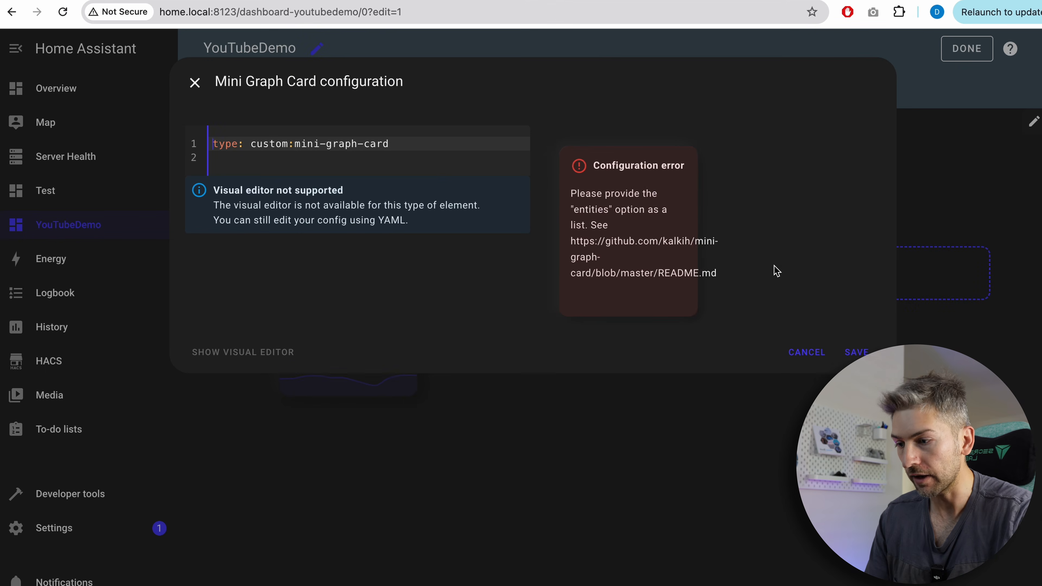
pyautogui.click(403, 159)
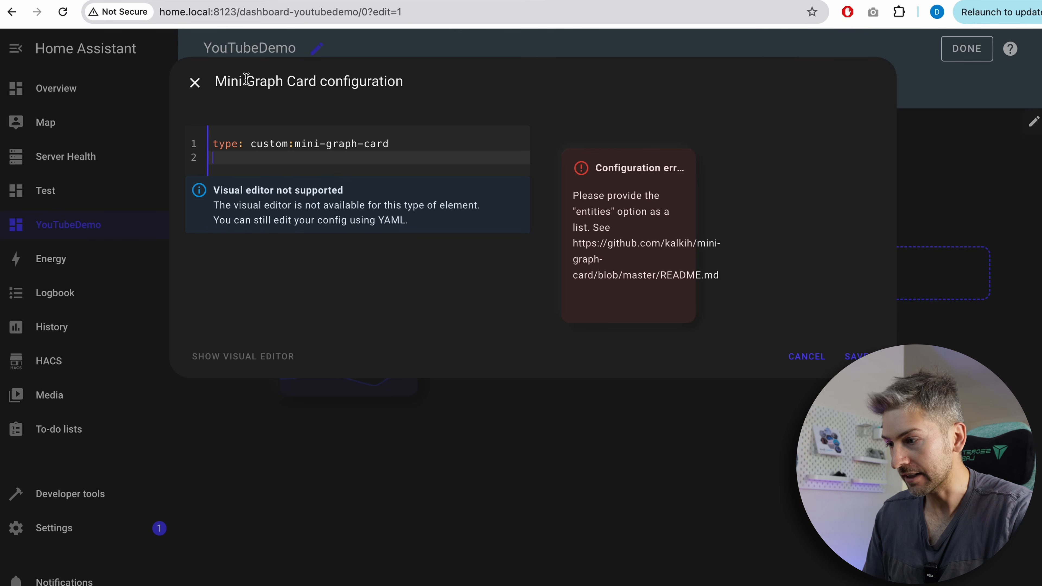
# Copy the card name and write a Claude prompt asking for correct Mini Graph Card YAML to show an entity.
pyautogui.moveTo(216, 85); pyautogui.dragTo(402, 82)
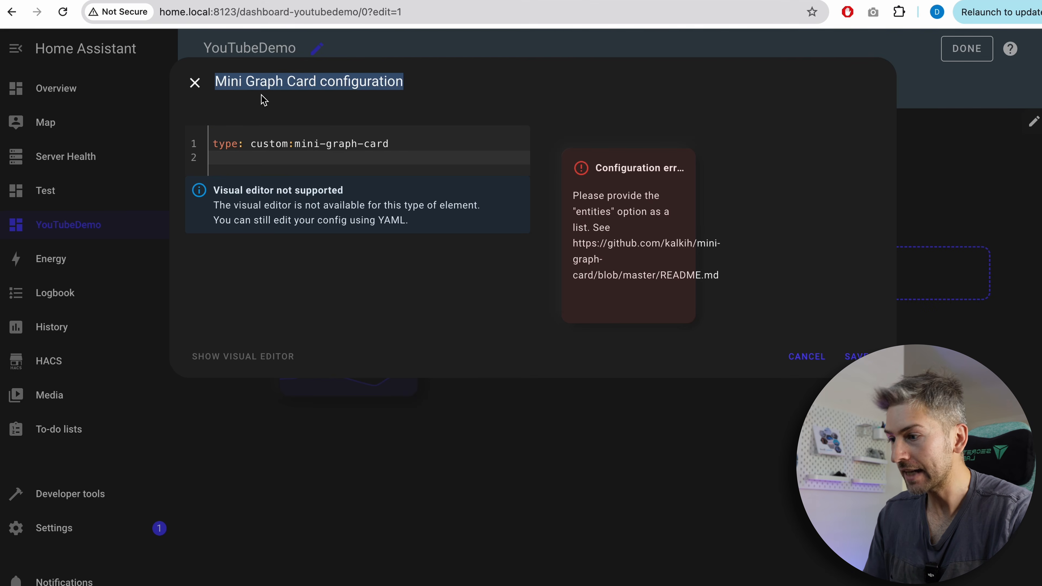
pyautogui.click(247, 82)
pyautogui.moveTo(105, 81); pyautogui.dragTo(207, 82)
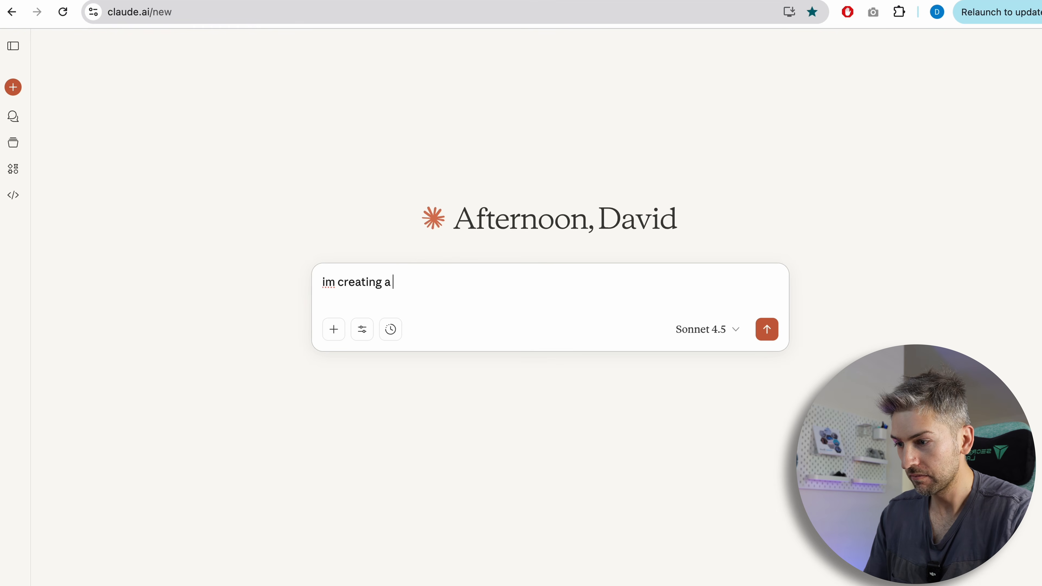
pyautogui.write('Mini Graph Card')
pyautogui.write('in home assista')
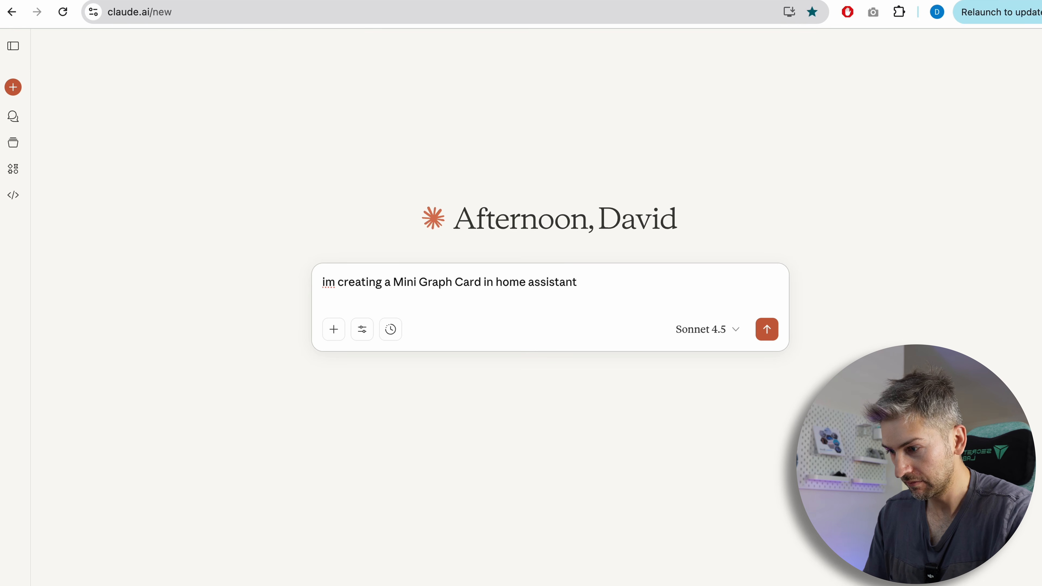
pyautogui.write('nt.')
pyautogui.hotkey('shift', 'Return')
pyautogui.write('can you give me')
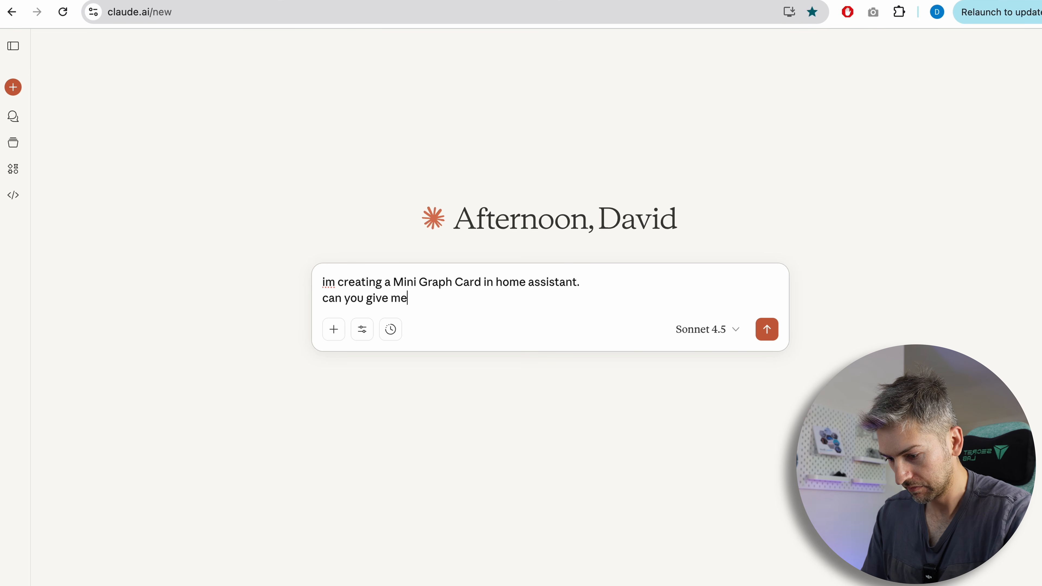
pyautogui.write(' the correct yaml code to show this entity:')
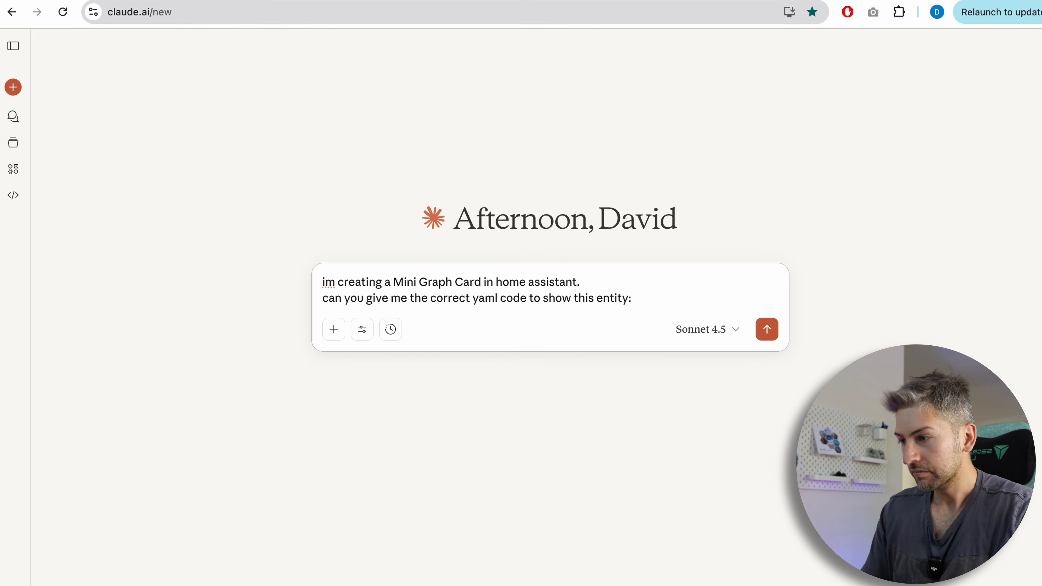
# Cancel the new Mini Graph Card and copy the processor temperature entity ID from the existing sensor card's YAML.
pyautogui.hotkey('ctrl', 'shift', 'Tab')
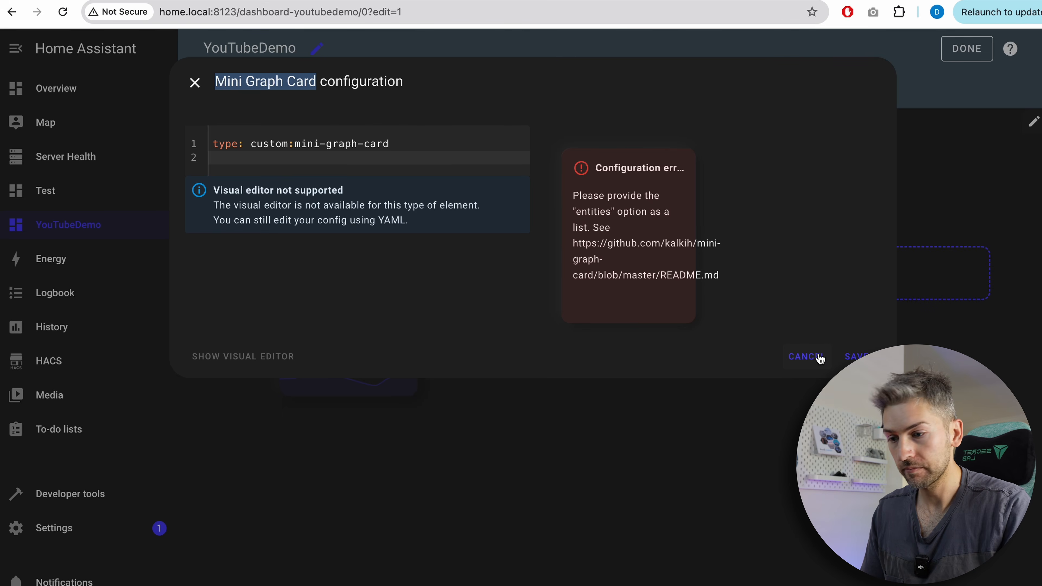
pyautogui.click(806, 356)
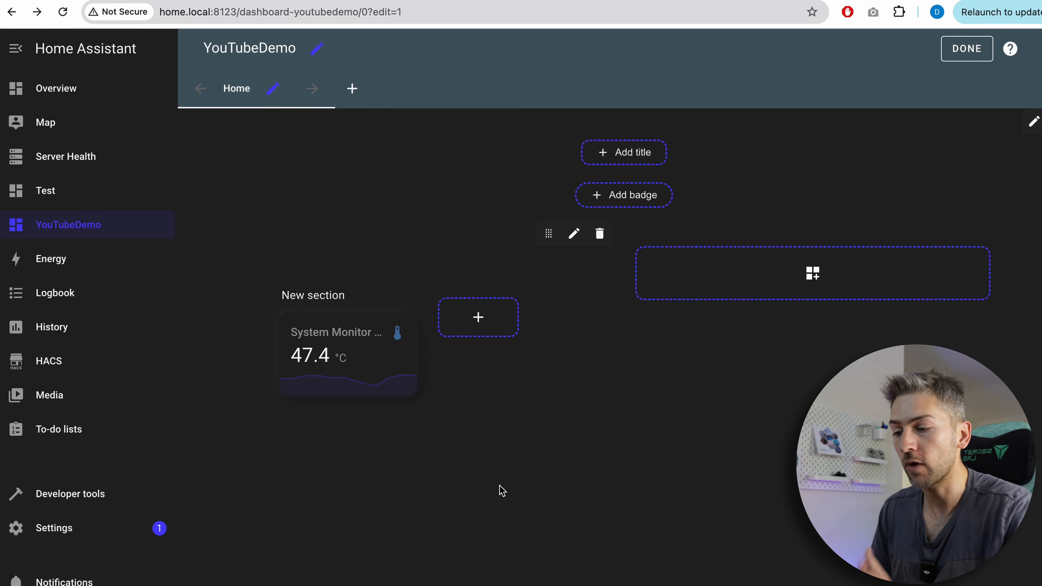
pyautogui.moveTo(355, 347)
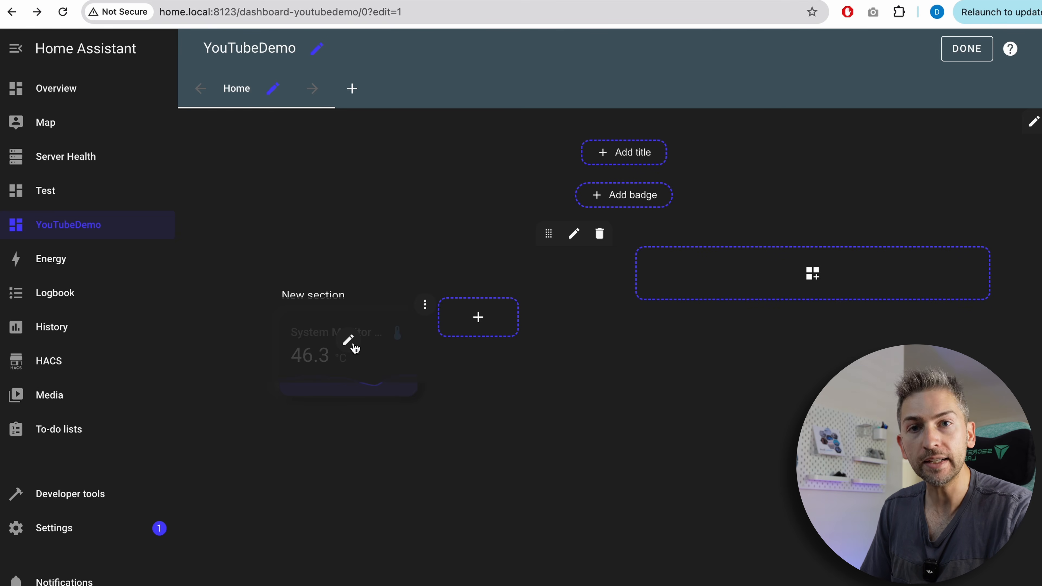
pyautogui.click(353, 345)
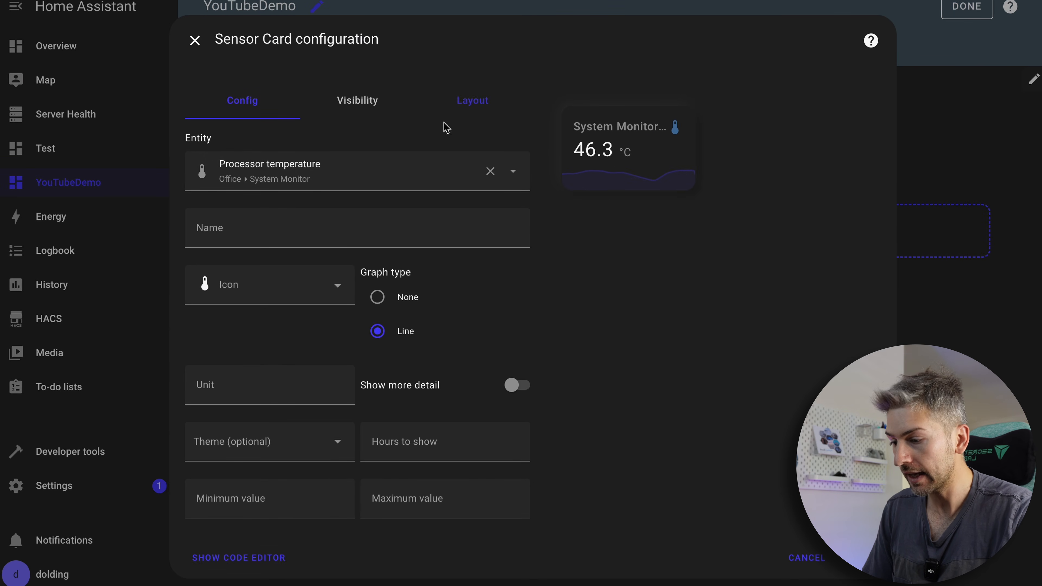
pyautogui.click(242, 563)
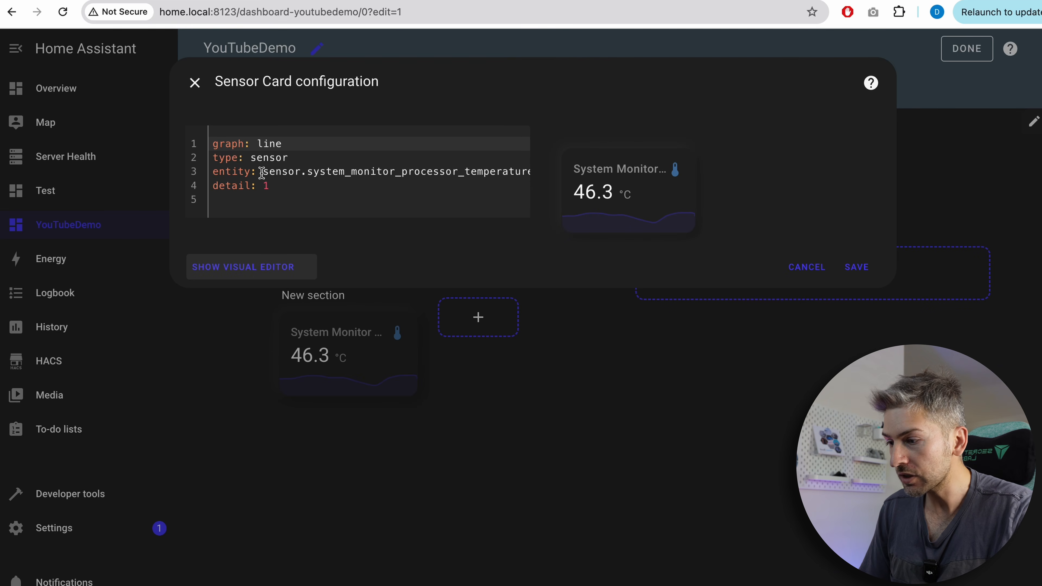
pyautogui.moveTo(261, 173); pyautogui.dragTo(279, 173)
pyautogui.moveTo(421, 177); pyautogui.dragTo(581, 181)
pyautogui.press('super+c')
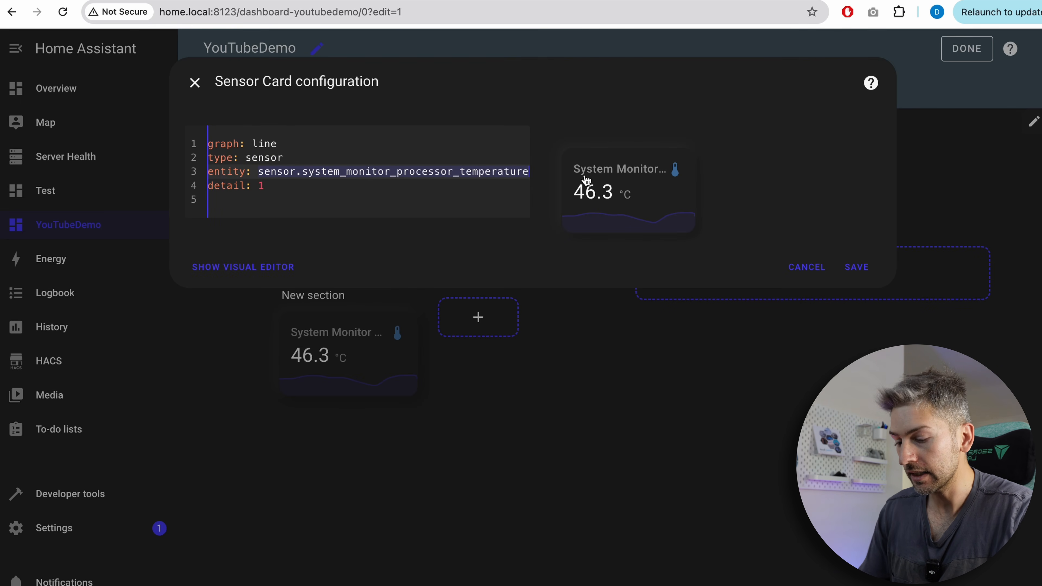
# Add the entity ID sensor.system_monitor_processor_temperature to the Claude prompt, send it, and copy the first YAML answer.
pyautogui.click(389, 1)
pyautogui.press('super+v')
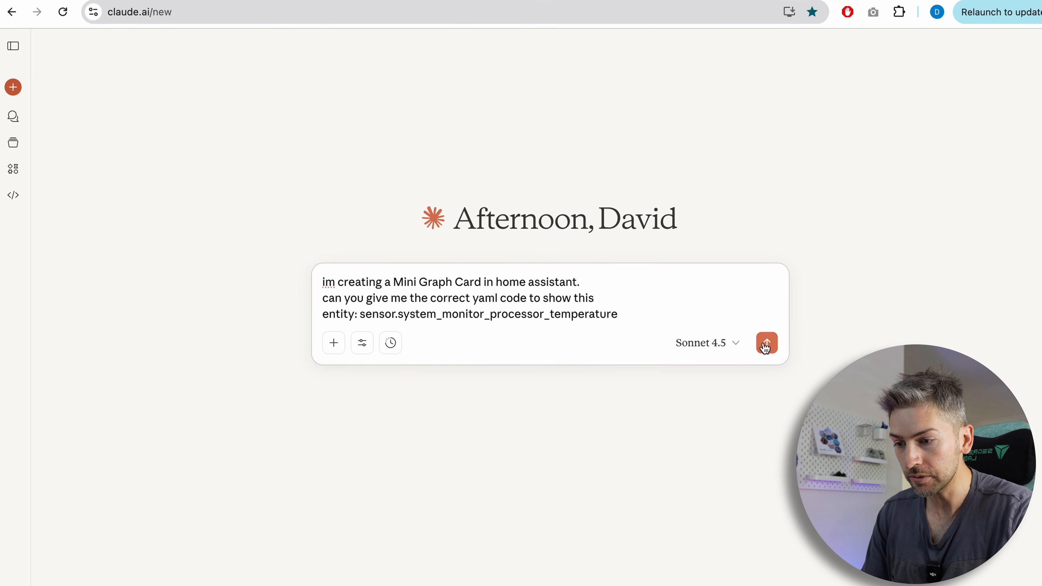
pyautogui.click(764, 343)
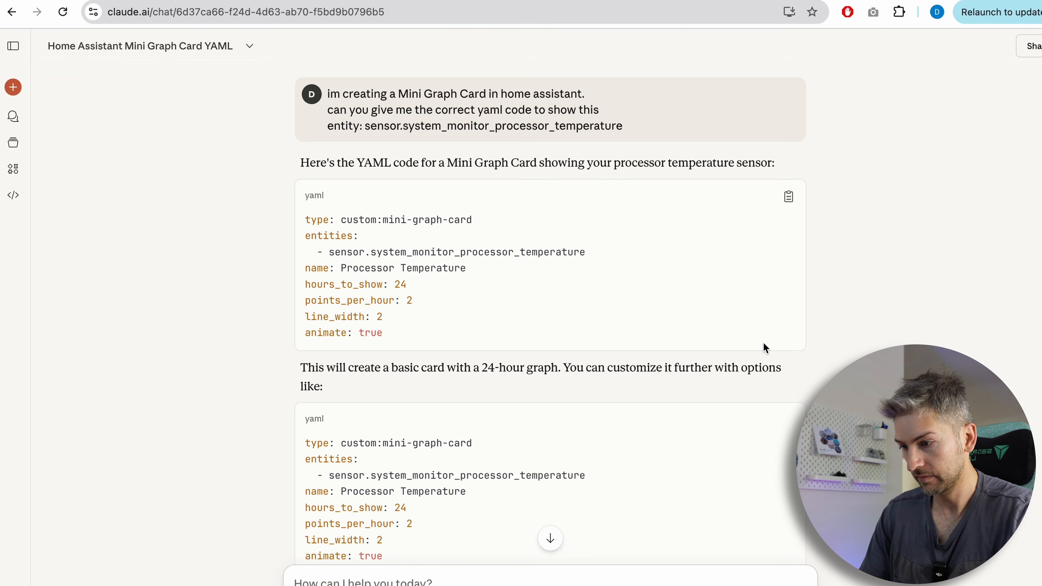
pyautogui.scroll(-1, 762, 342)
pyautogui.click(789, 143)
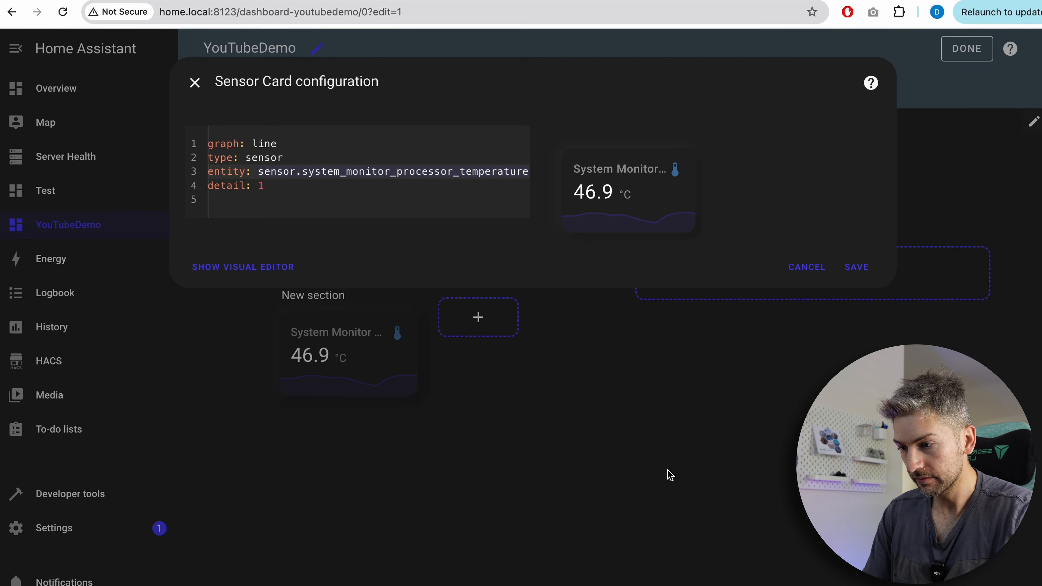
# Add a Mini Graph Card to the YouTubeDemo section using the copied Processor Temperature YAML and save it.
pyautogui.click(500, 330)
pyautogui.click(479, 314)
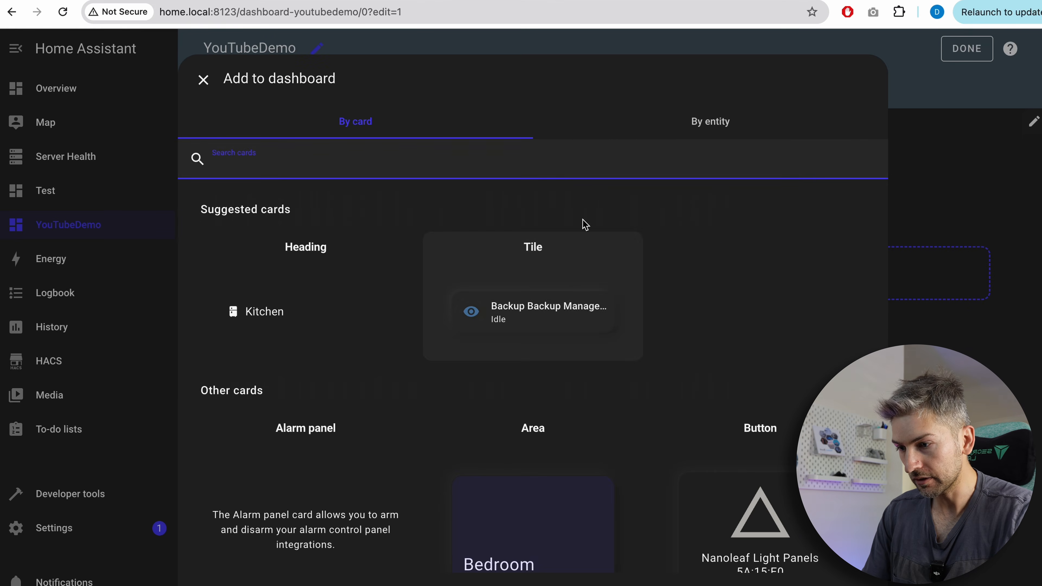
pyautogui.write('cust')
pyautogui.press('BackSpace')
pyautogui.press('BackSpace')
pyautogui.press('BackSpace')
pyautogui.press('BackSpace')
pyautogui.write('graph')
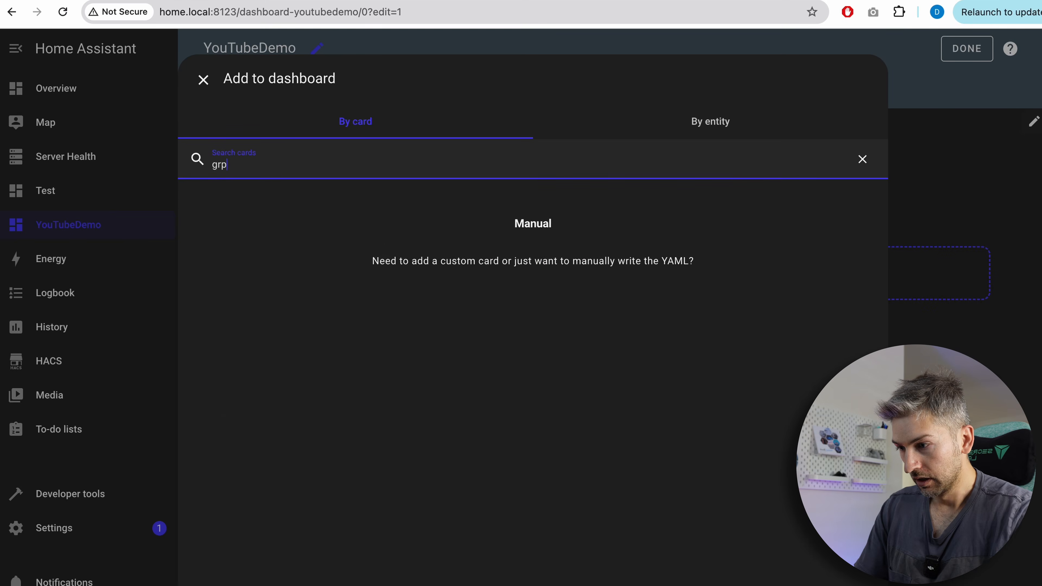
pyautogui.click(338, 206)
pyautogui.press('super+v')
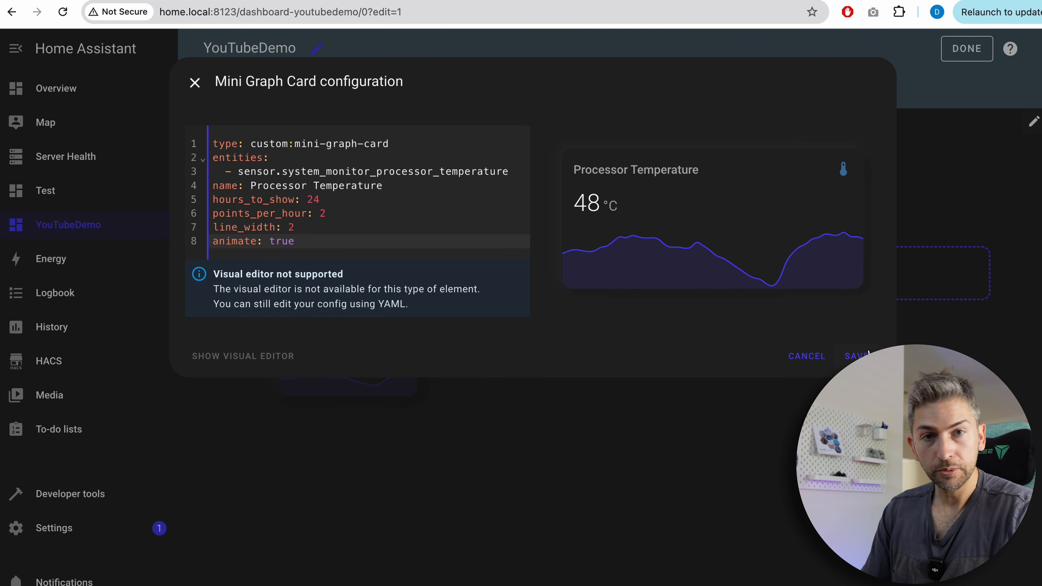
pyautogui.click(855, 356)
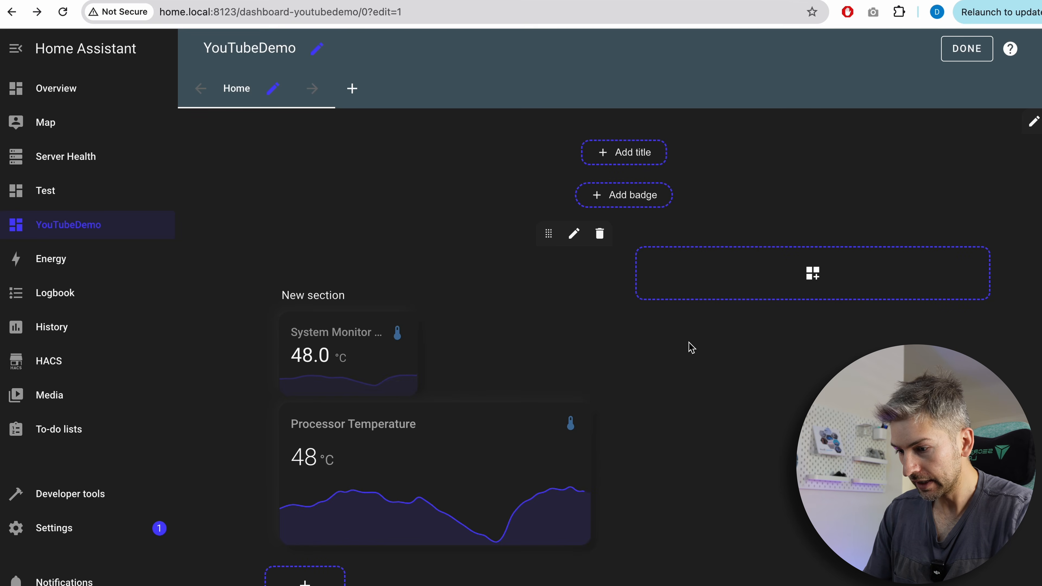
# Copy Claude's second YAML example with show options and color thresholds at 50, 70 and 85.
pyautogui.hotkey('ctrl', 'Tab')
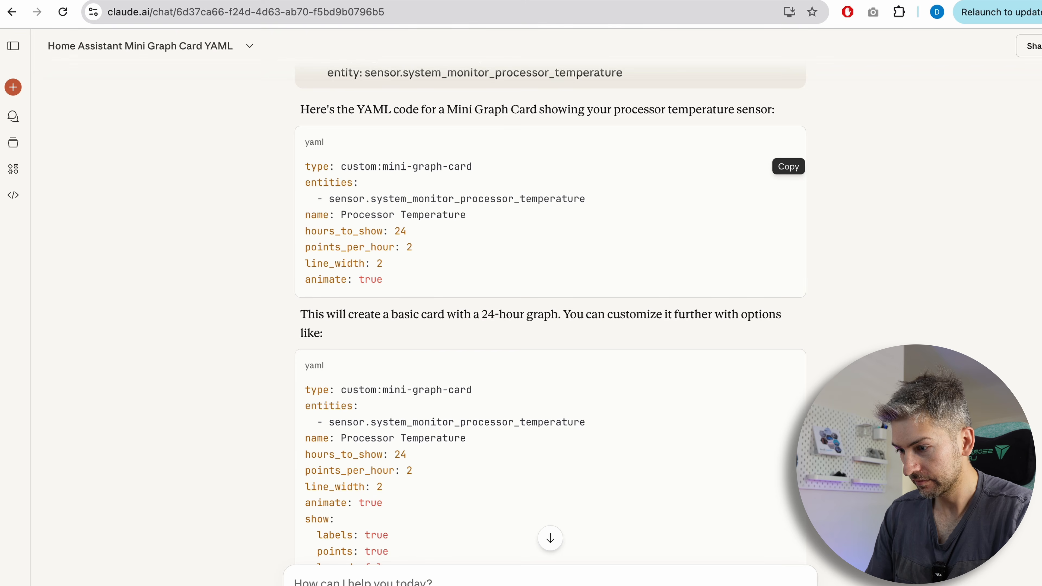
pyautogui.scroll(-4, 587, 468)
pyautogui.click(789, 193)
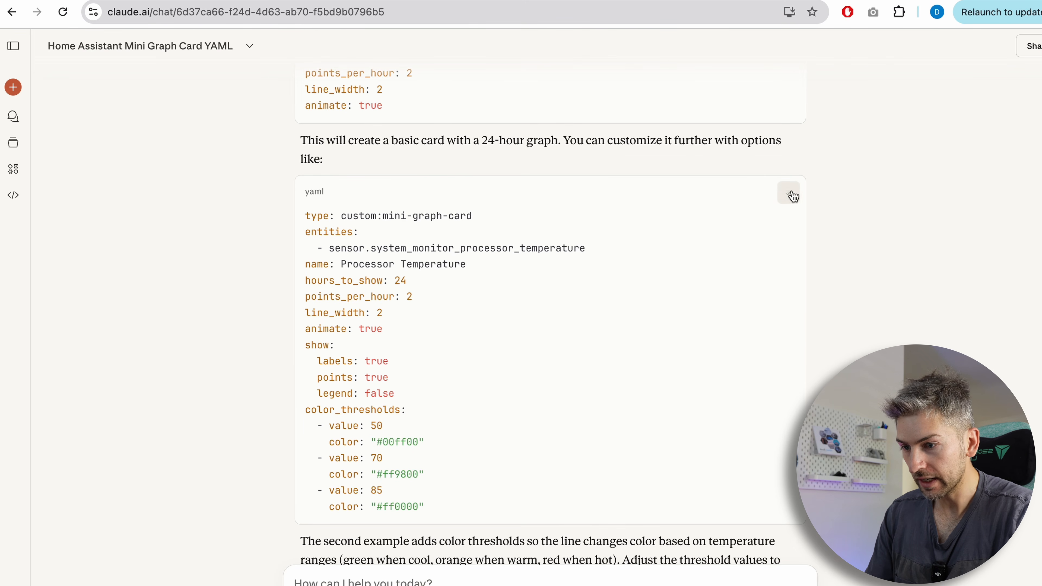
pyautogui.scroll(-3, 392, 285)
pyautogui.hotkey('ctrl', 'shift', 'Tab')
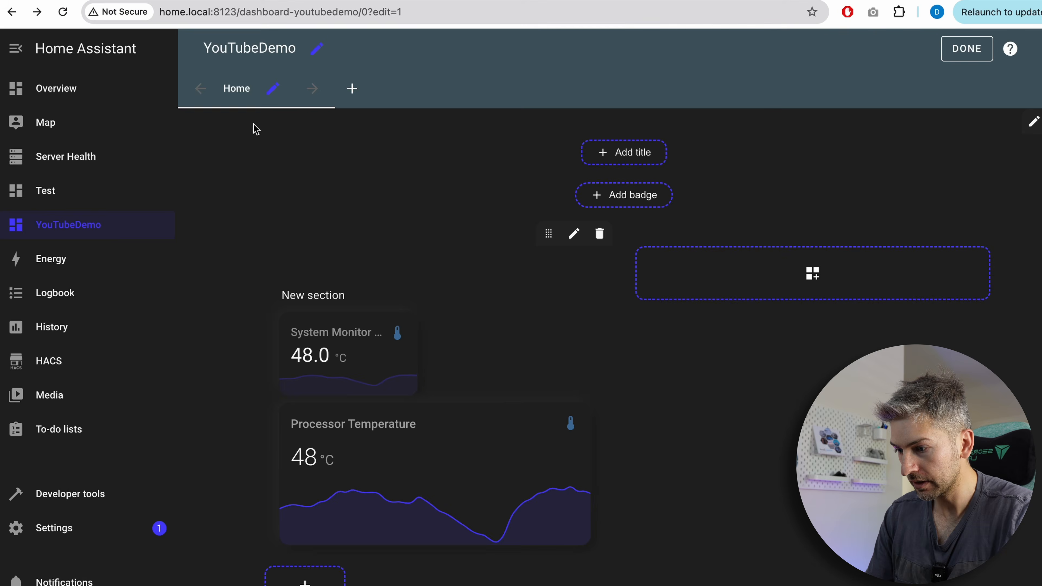
# Add another Mini Graph Card, replace its YAML with the color-threshold version, and save it.
pyautogui.click(305, 580)
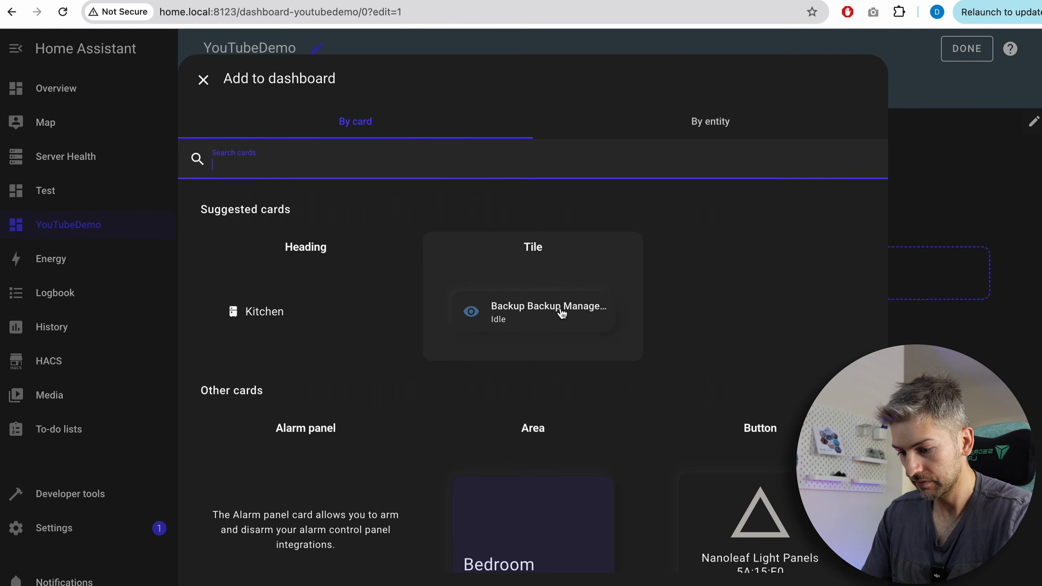
pyautogui.write('grap')
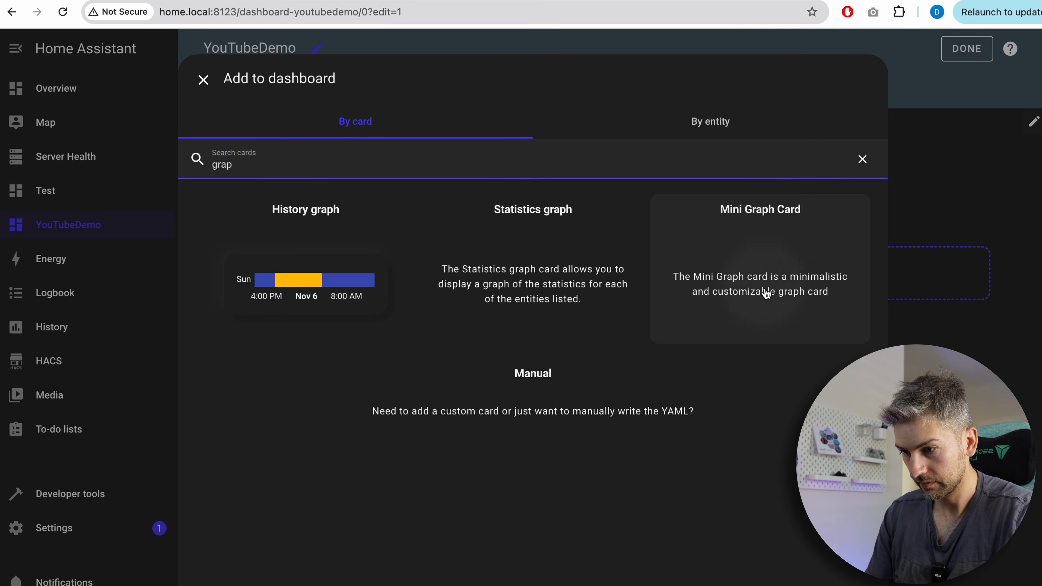
pyautogui.click(764, 292)
pyautogui.hotkey('ctrl', 'a')
pyautogui.hotkey('ctrl', 'v')
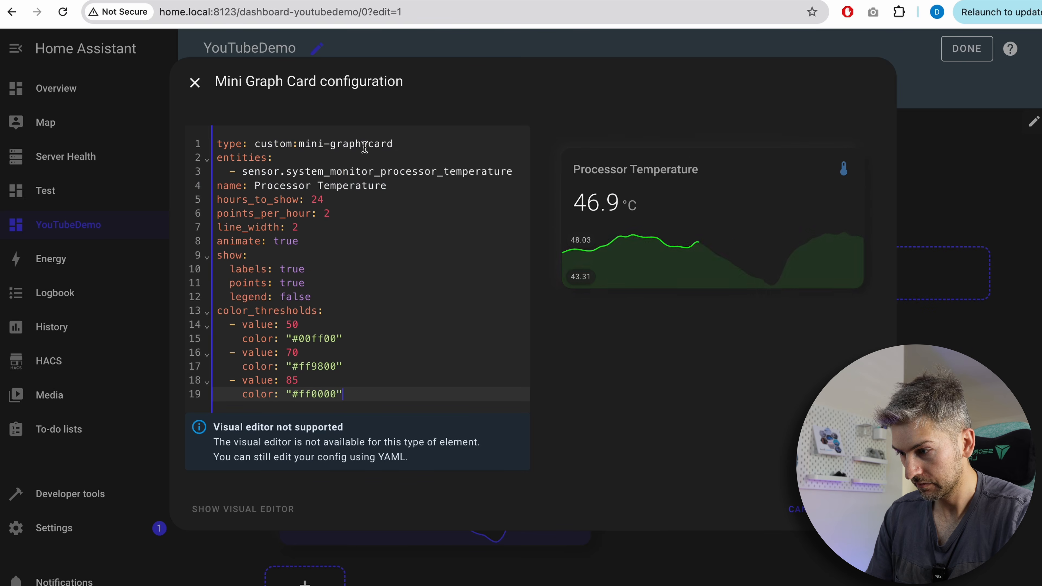
pyautogui.click(854, 509)
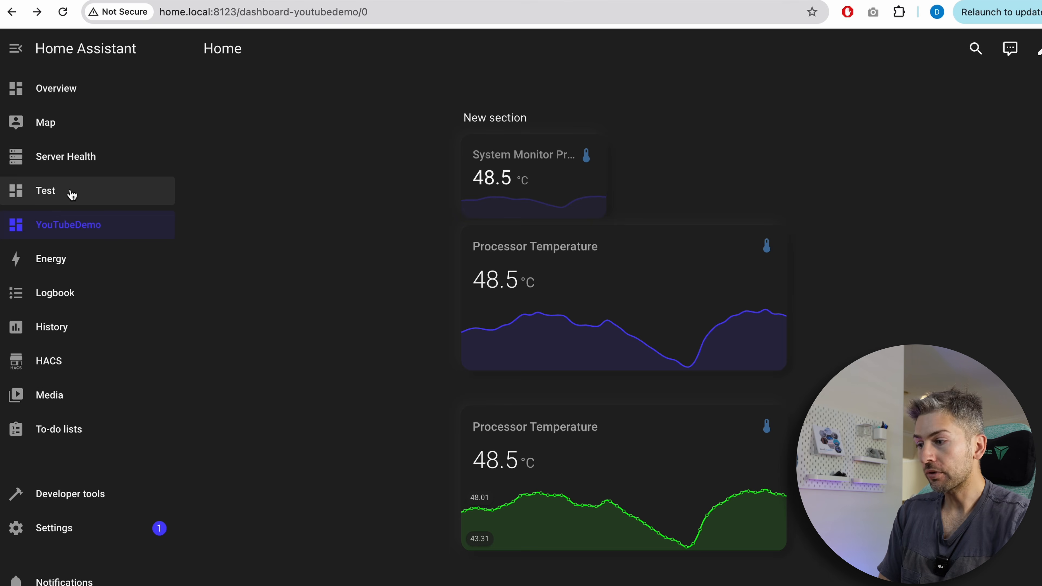
# Copy the CPU Temperature card's YAML configuration from the Test dashboard in edit mode.
pyautogui.click(74, 197)
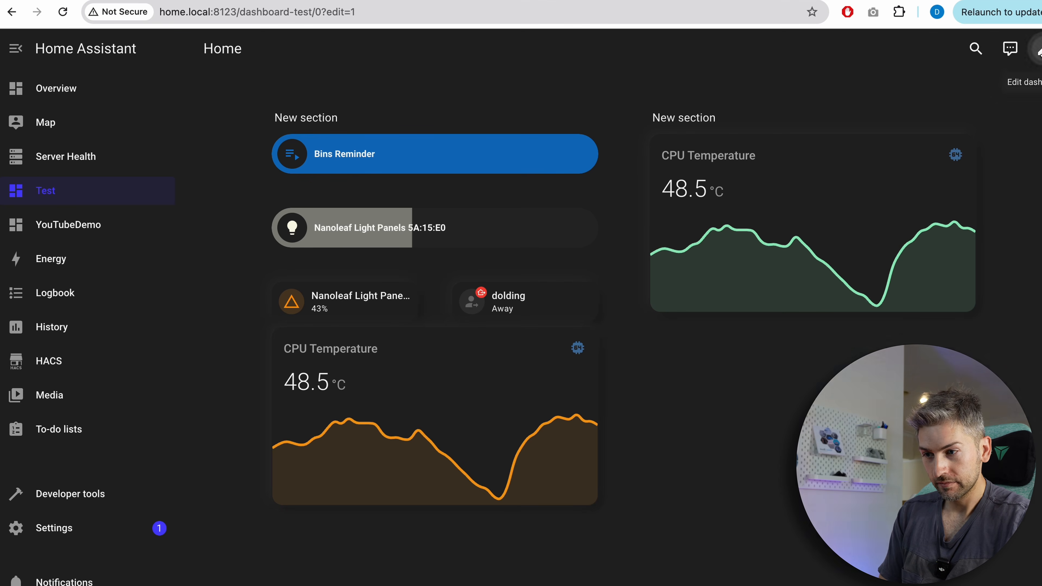
pyautogui.click(1038, 48)
pyautogui.click(689, 384)
pyautogui.click(356, 333)
pyautogui.press('Escape')
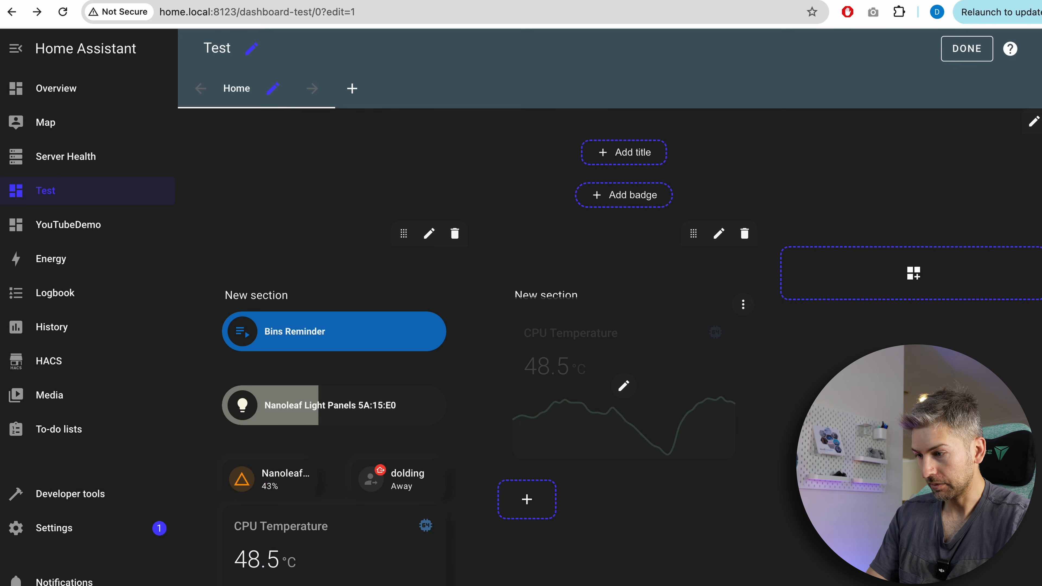
# Replace the first Processor Temperature Mini Graph Card's YAML on YouTubeDemo with the copied CPU Temperature configuration and save.
pyautogui.click(70, 226)
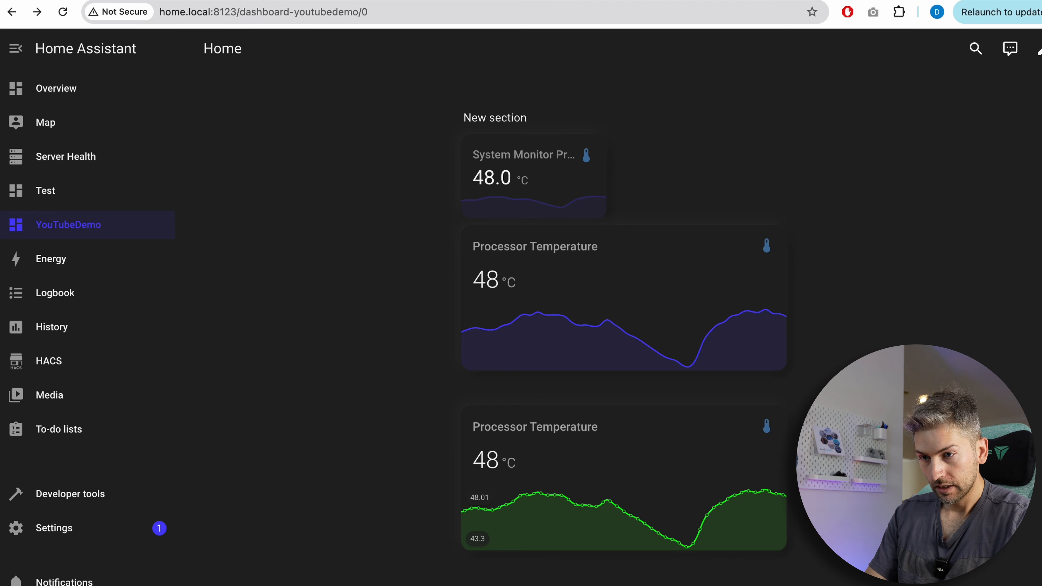
pyautogui.click(1038, 48)
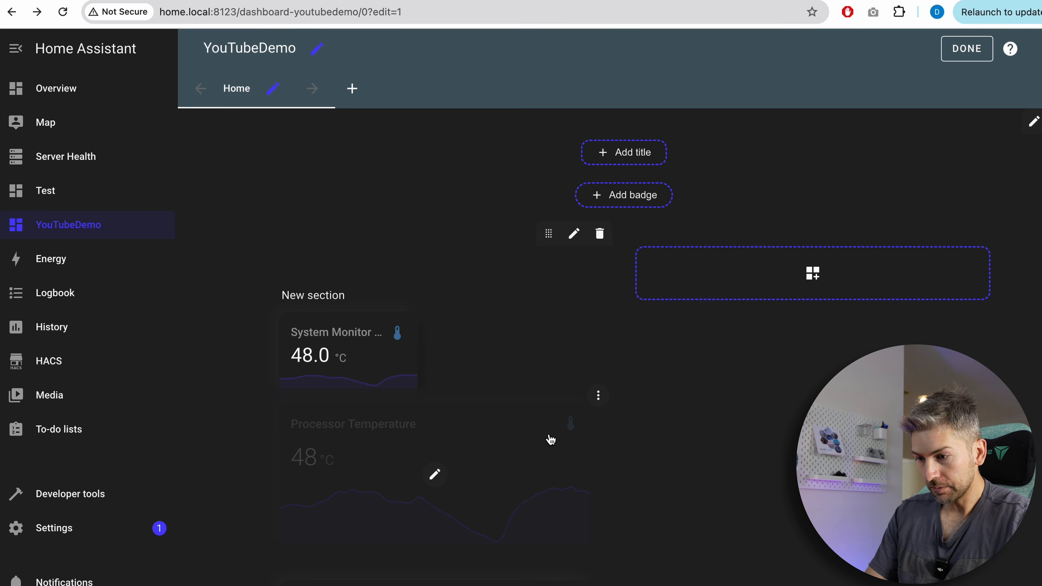
pyautogui.click(434, 474)
pyautogui.click(317, 250)
pyautogui.hotkey('ctrl', 'a')
pyautogui.hotkey('ctrl', 'v')
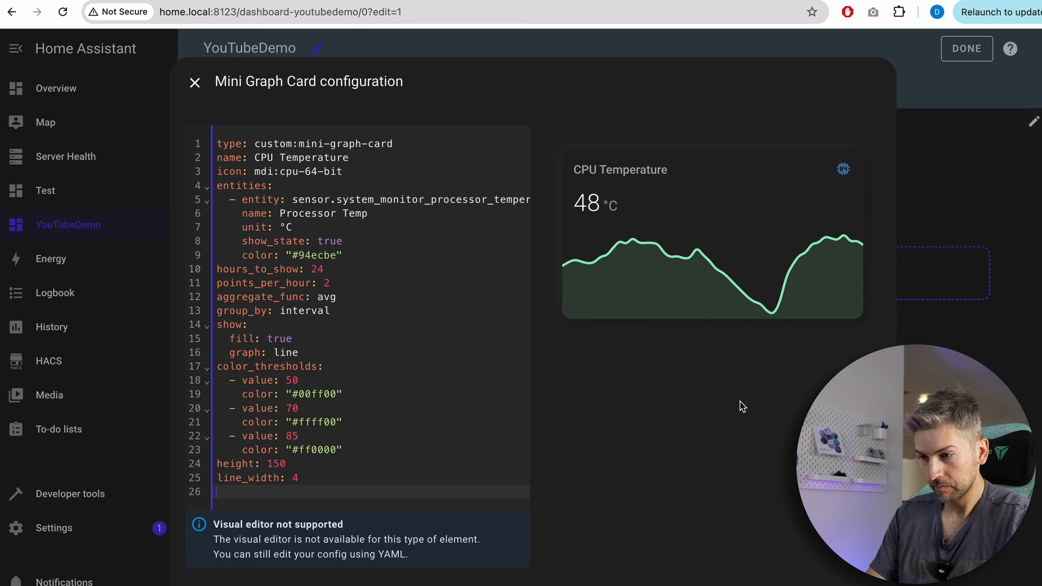
pyautogui.click(866, 585)
pyautogui.scroll(-5, 777, 536)
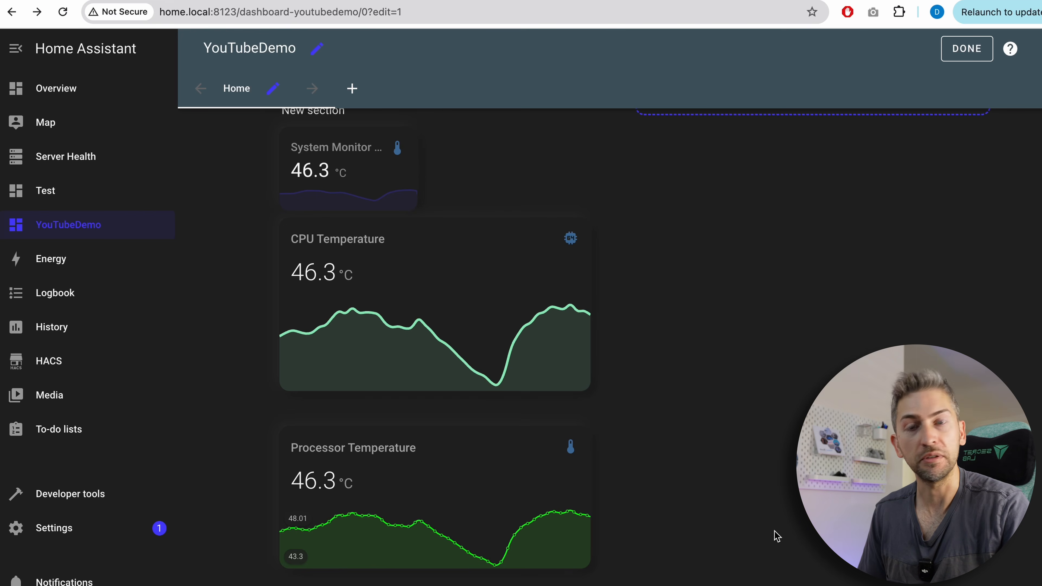
# Browse the Overview and Server Health dashboards.
pyautogui.click(110, 87)
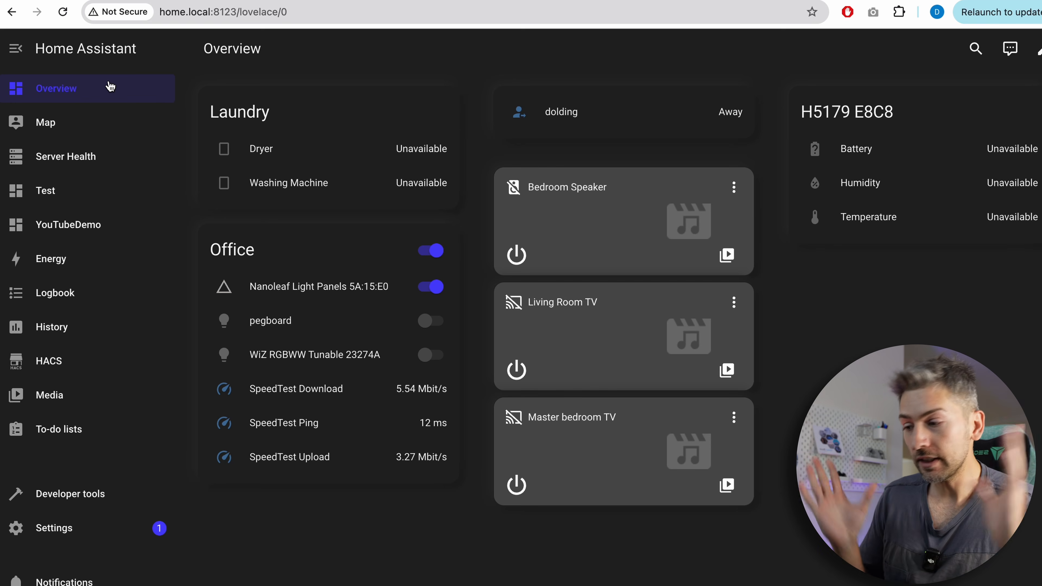
pyautogui.click(98, 162)
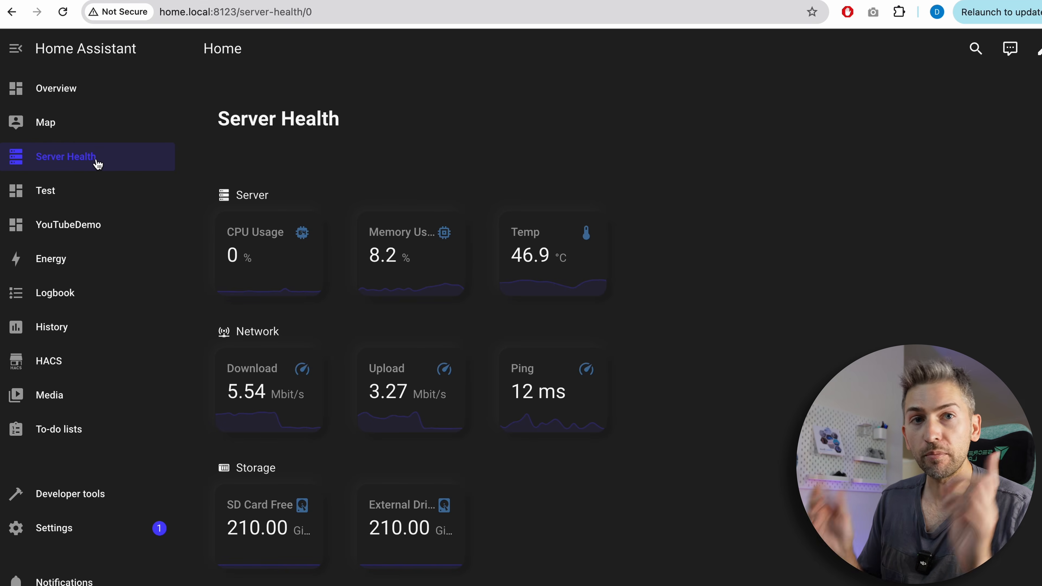